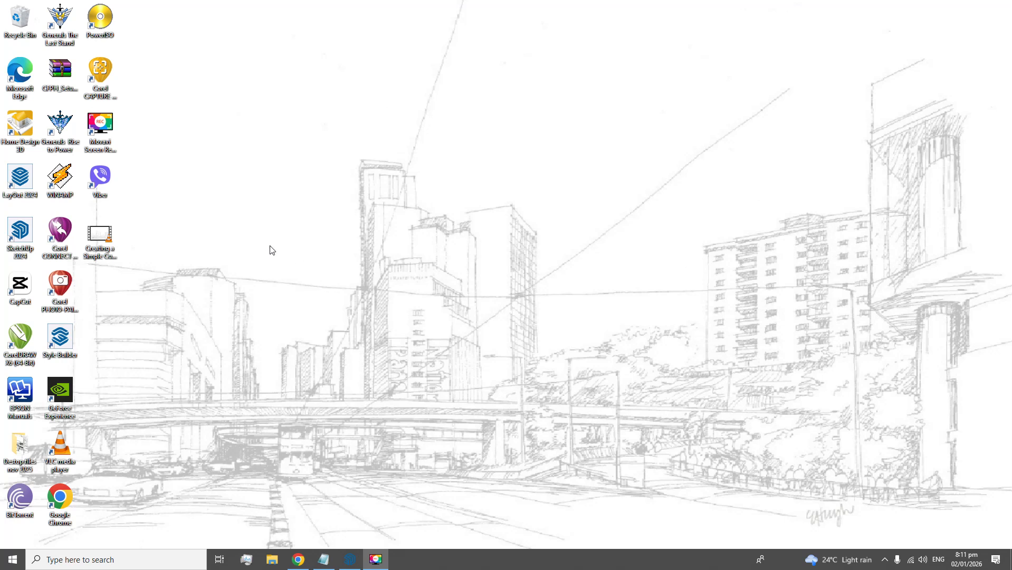
Step: Launch SketchUp 2024 and create a new model from the Architectural Centimeters template, ignoring the extension updates
left_click(22, 238)
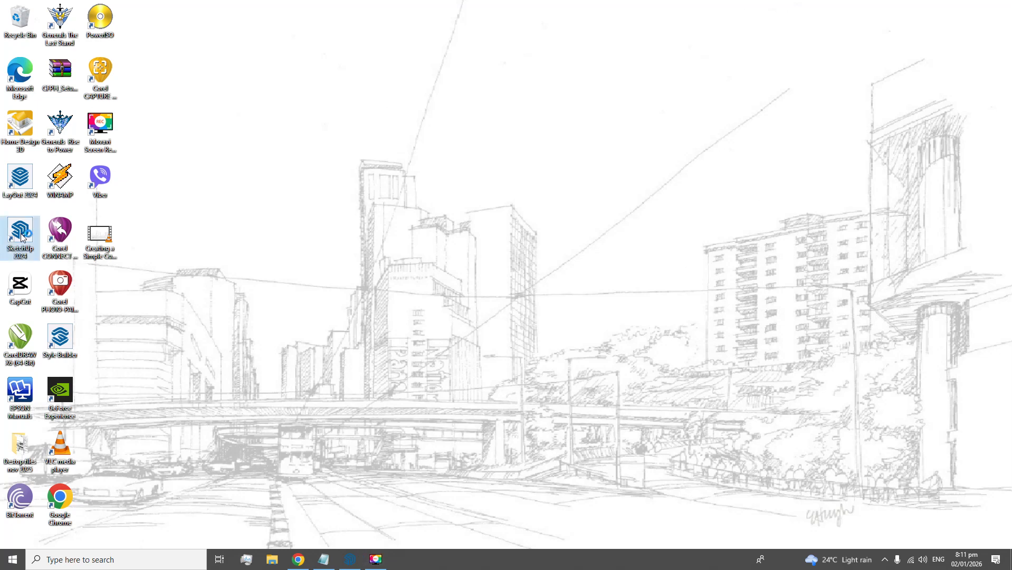
right_click(466, 274)
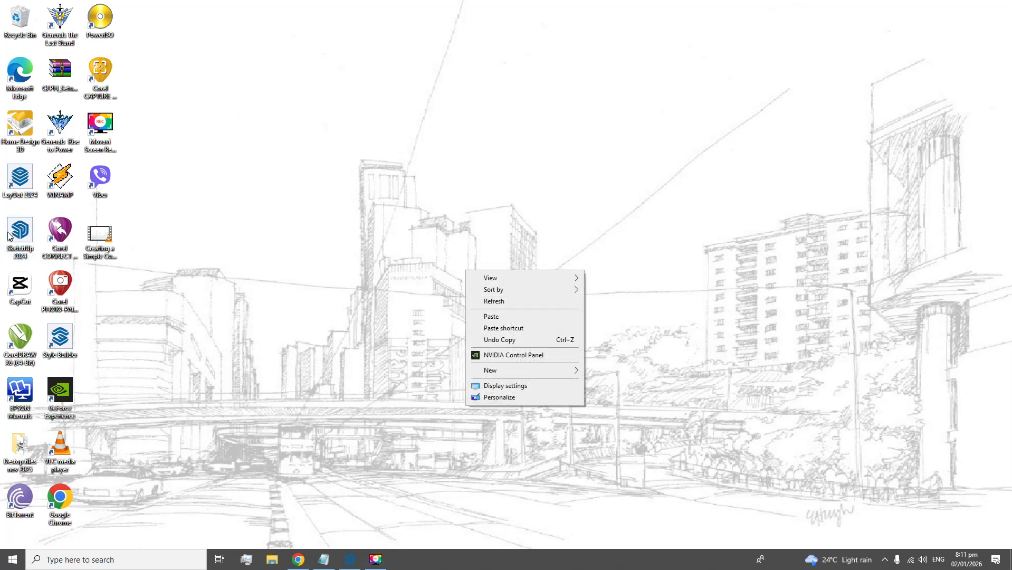
left_click(294, 216)
double_click(23, 225)
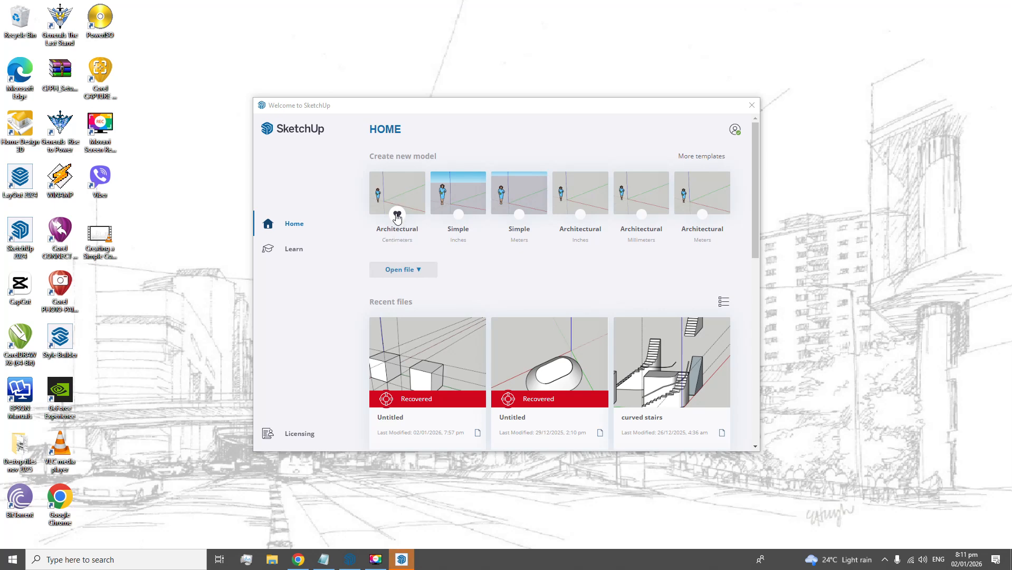
left_click(398, 194)
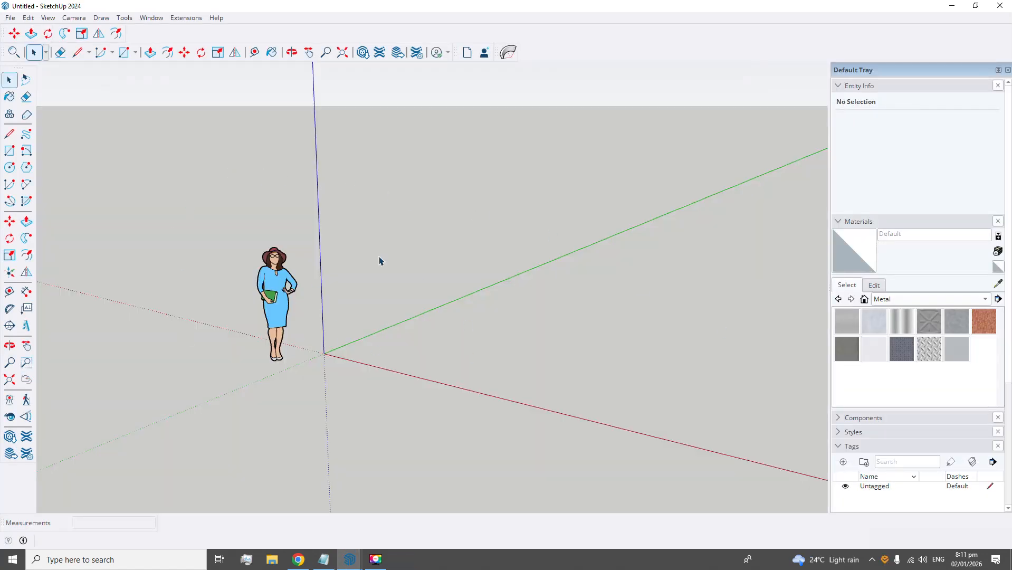
left_click(693, 88)
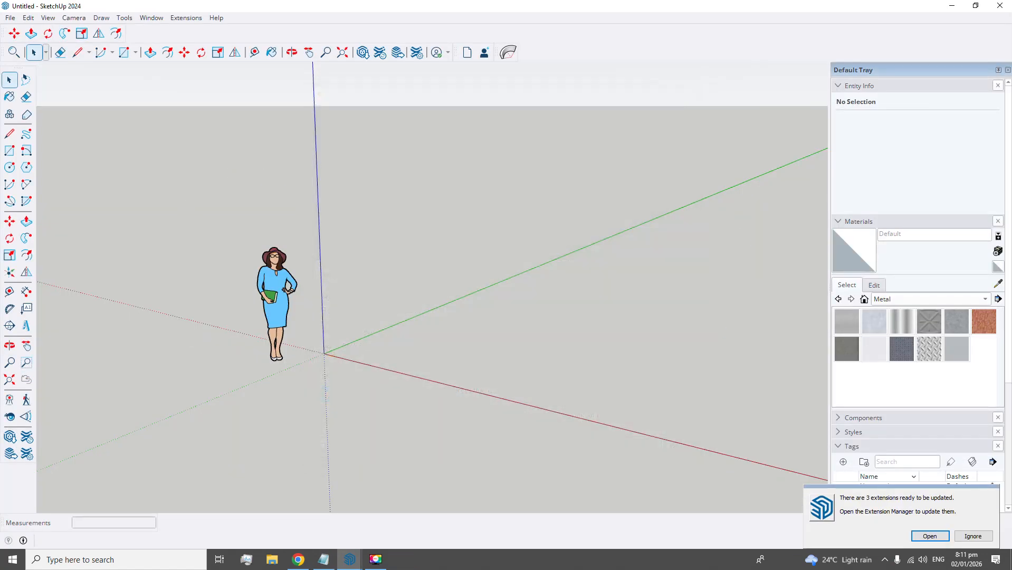
left_click(973, 536)
left_click_drag(172, 185, 306, 407)
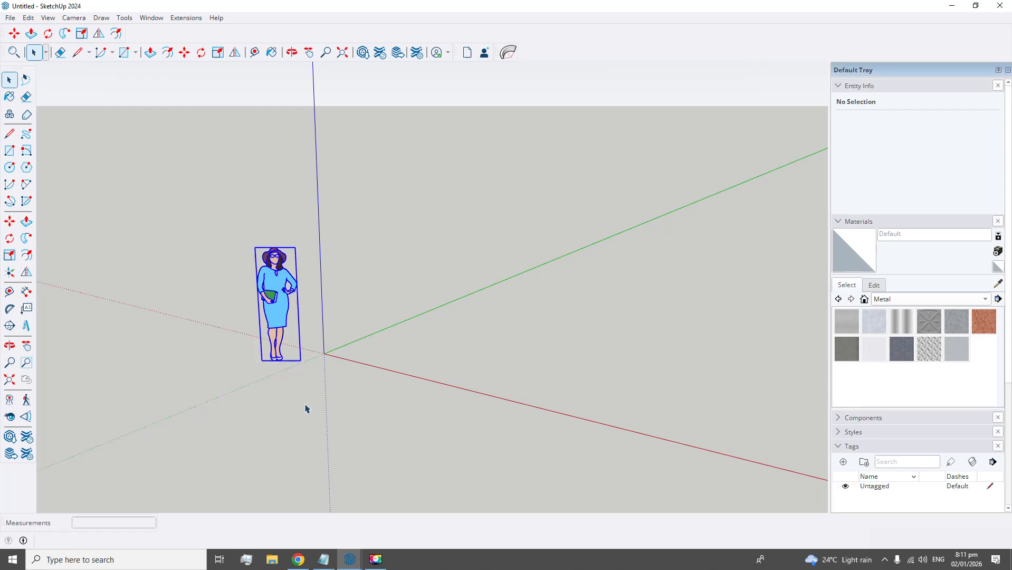
left_click(244, 214)
left_click(279, 304)
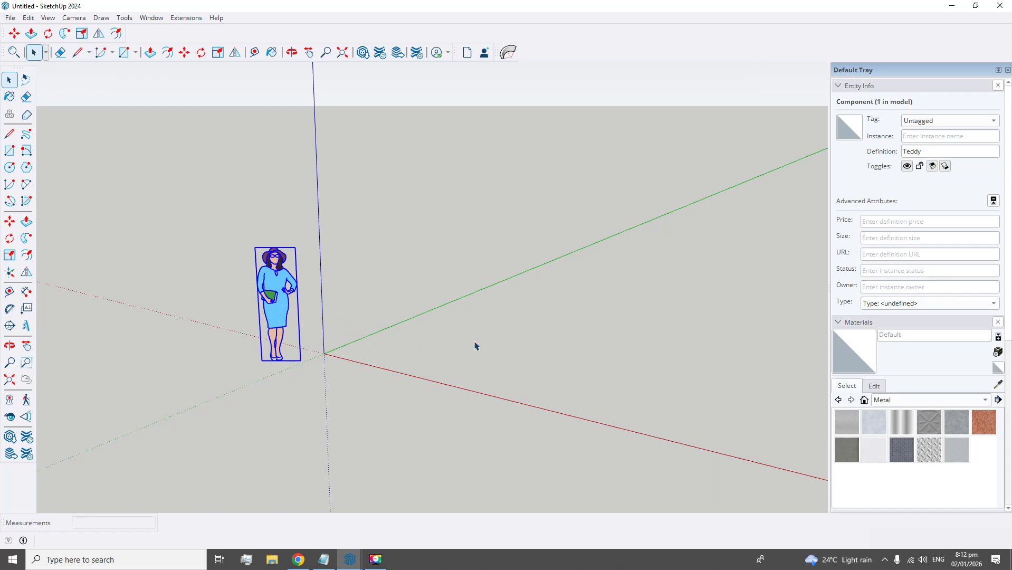
left_click(258, 211)
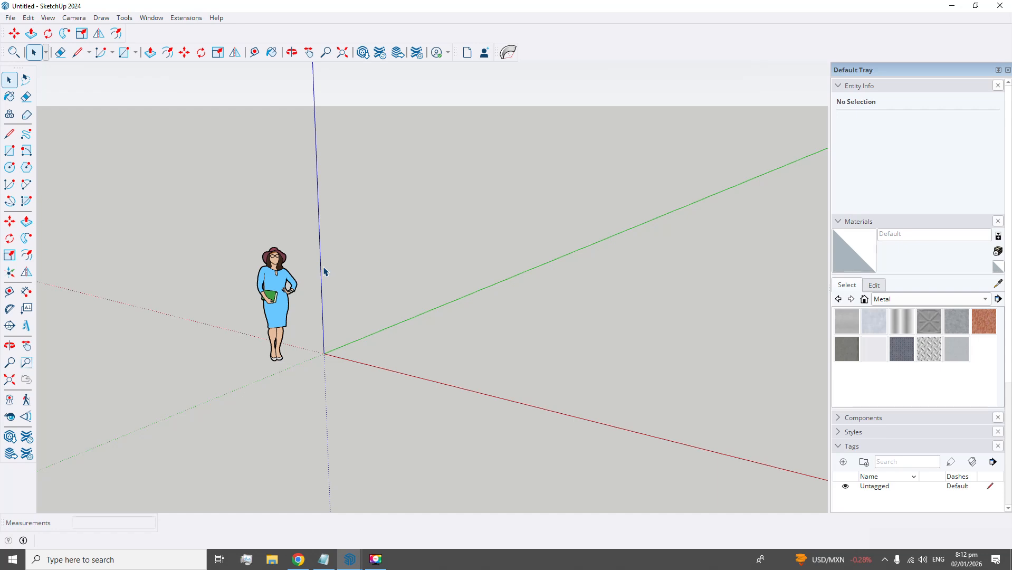
scroll(388, 344, "up", 2)
scroll(380, 346, "up", 2)
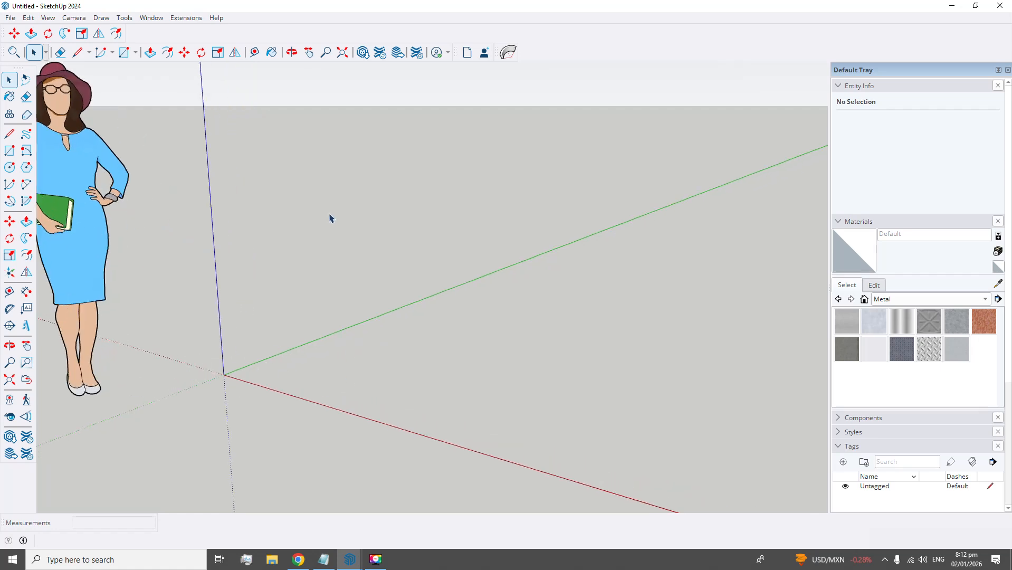
left_click(7, 152)
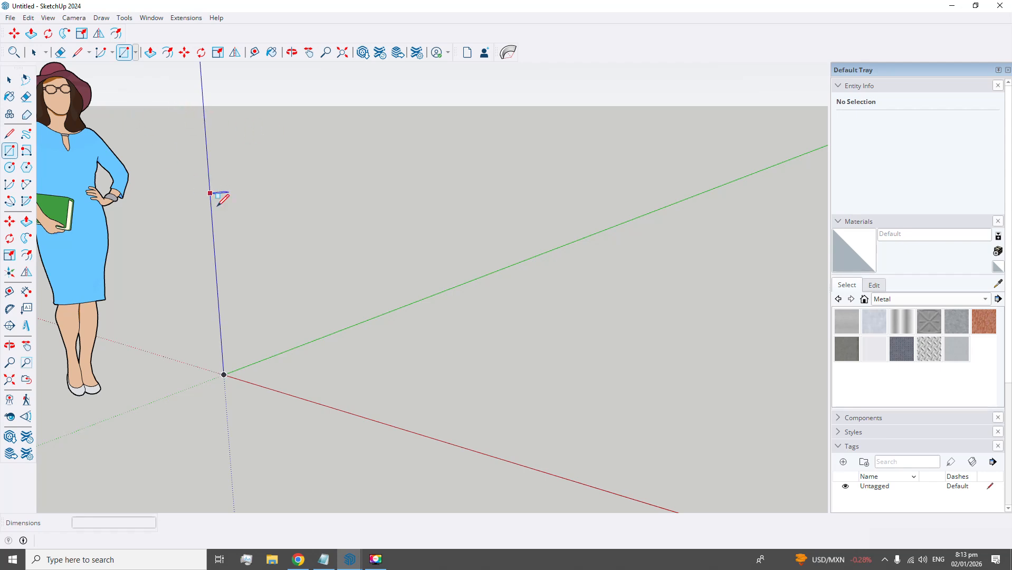
Step: Move the standing scale figure away from the axes' origin to clear the drawing area
scroll(256, 203, "down", 5)
left_click(9, 80)
left_click(185, 236)
key("m")
left_click(174, 263)
left_click(60, 280)
scroll(239, 227, "up", 4)
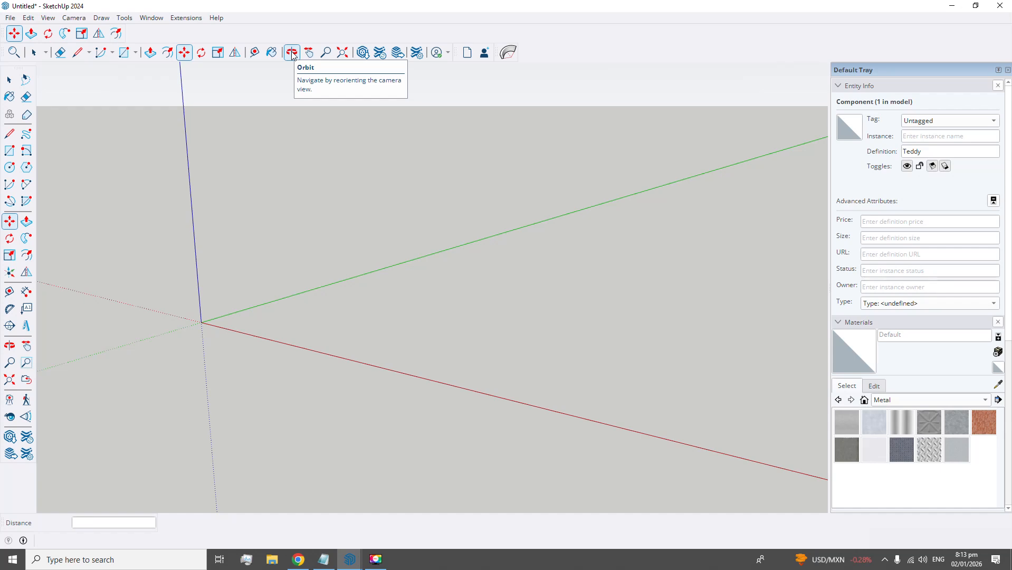
Step: Switch the camera to parallel projection and the Top standard view, with the area around the origin in sight
left_click(74, 19)
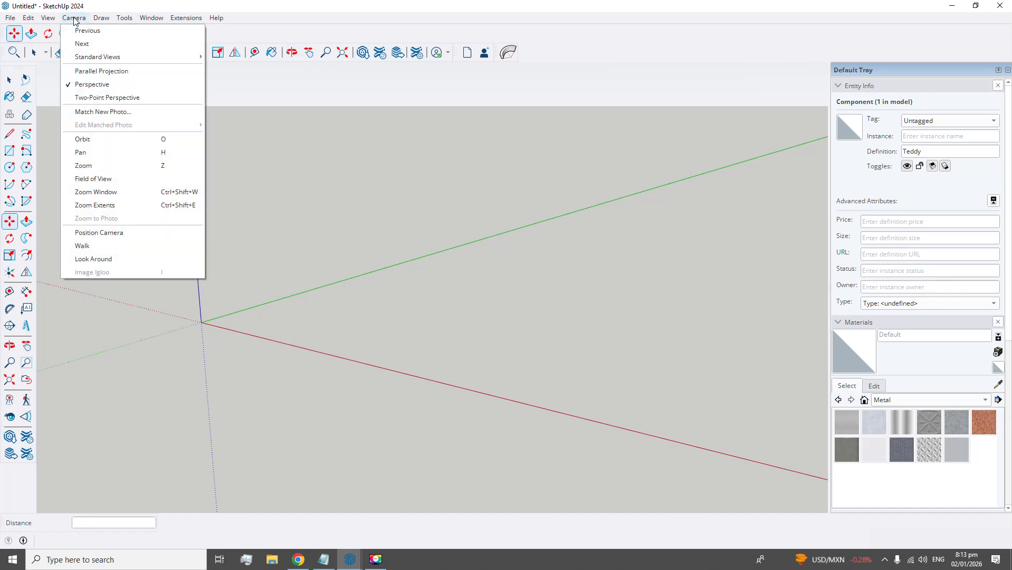
left_click(91, 72)
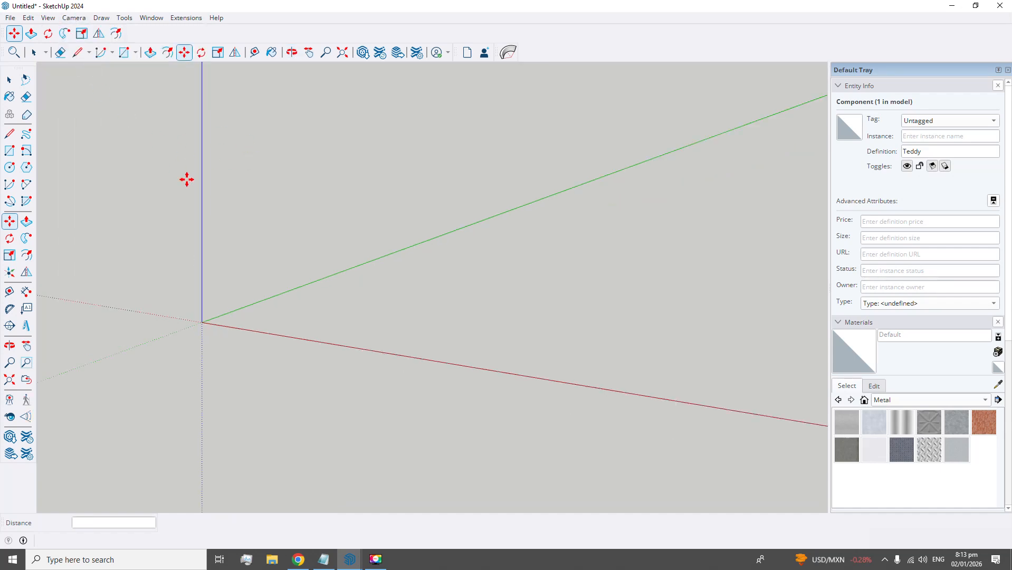
left_click(74, 19)
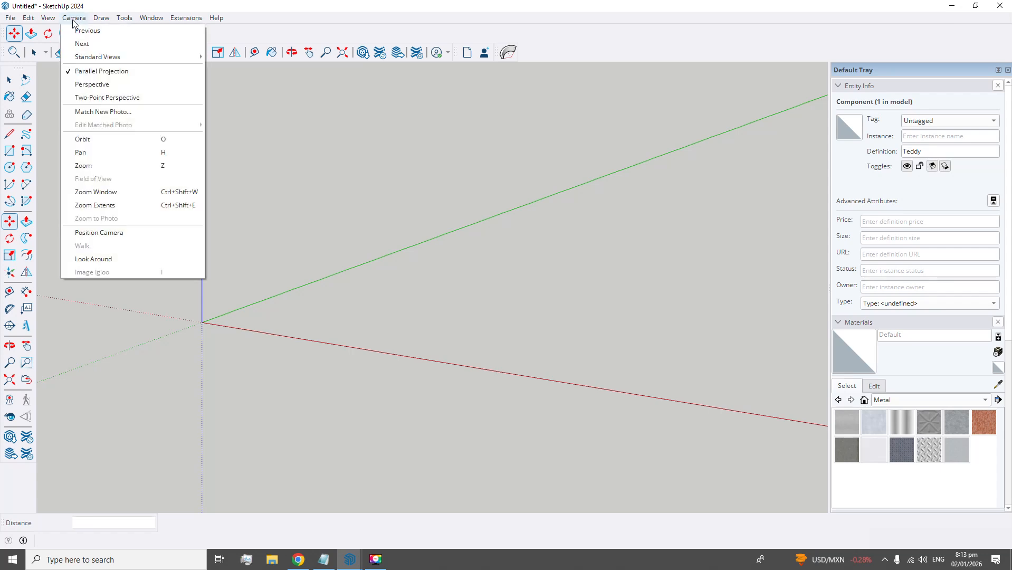
mouse_move(95, 57)
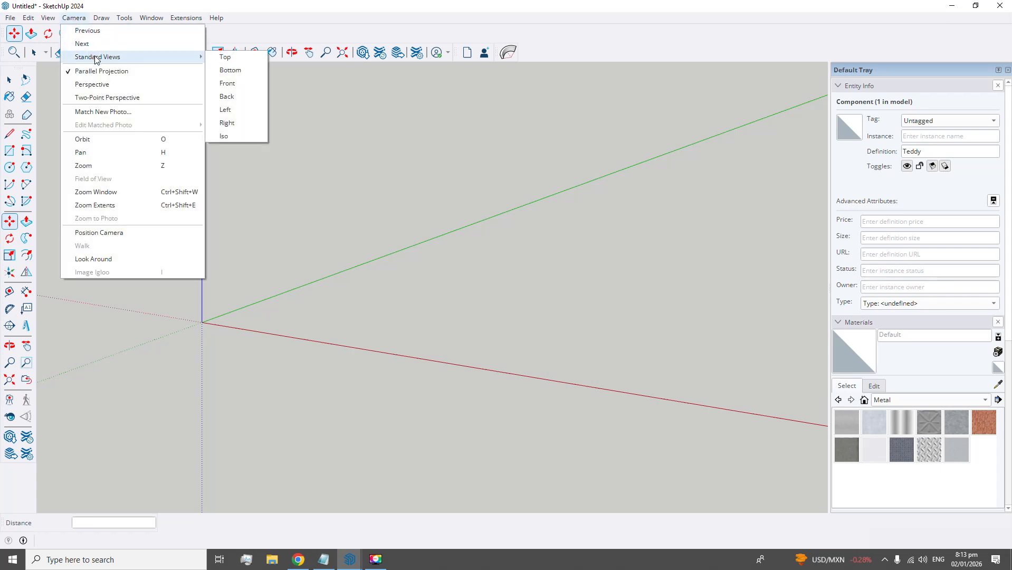
left_click(225, 57)
scroll(482, 196, "down", 10)
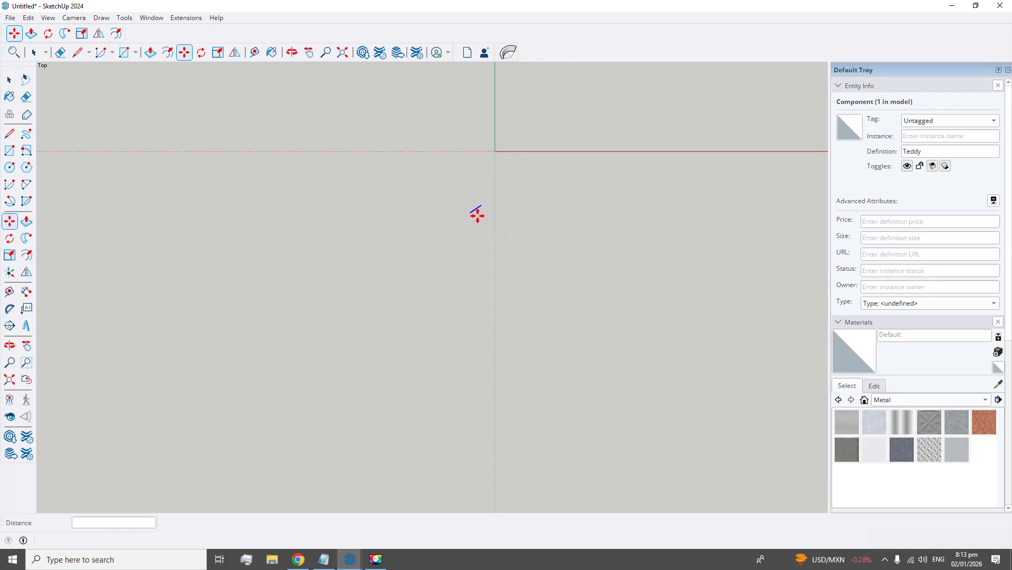
scroll(475, 207, "up", 10)
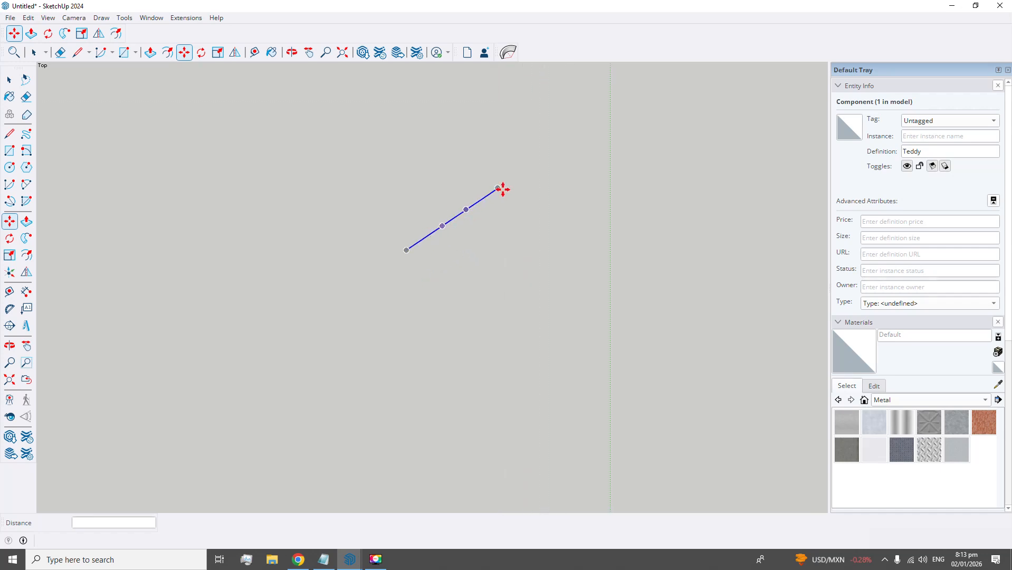
scroll(474, 206, "down", 3)
scroll(473, 207, "down", 5)
scroll(544, 121, "up", 6)
scroll(377, 211, "down", 1)
scroll(283, 311, "up", 3)
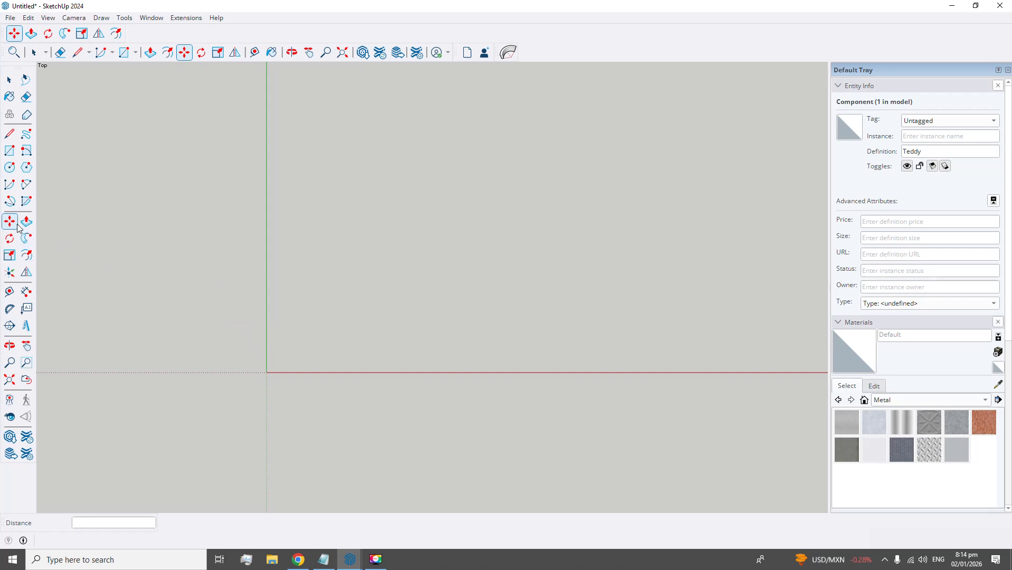
Step: Place a Tape Measure guide 100 cm from the green axis and another 100 cm back from it, on the axis
left_click(9, 151)
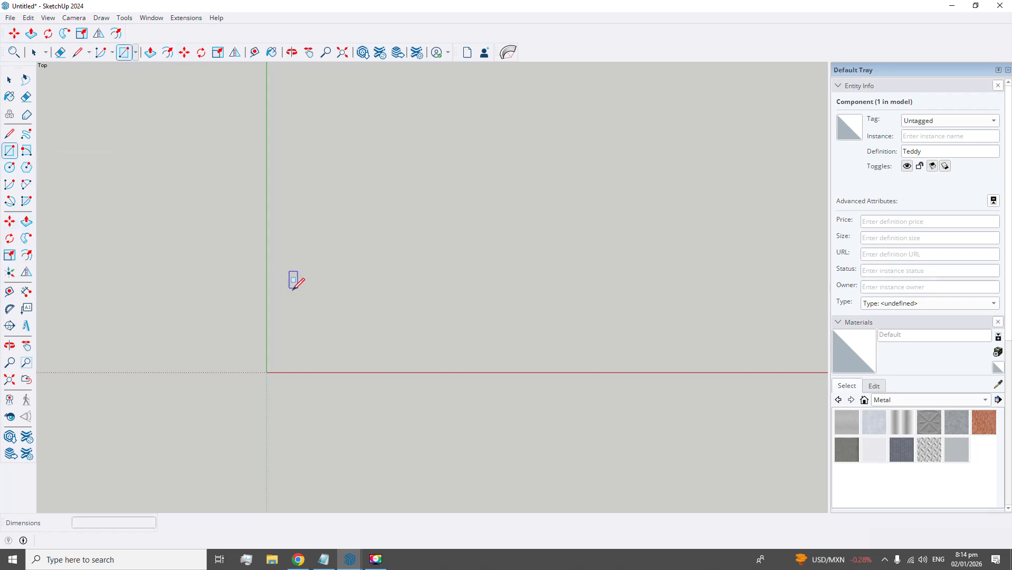
left_click(9, 291)
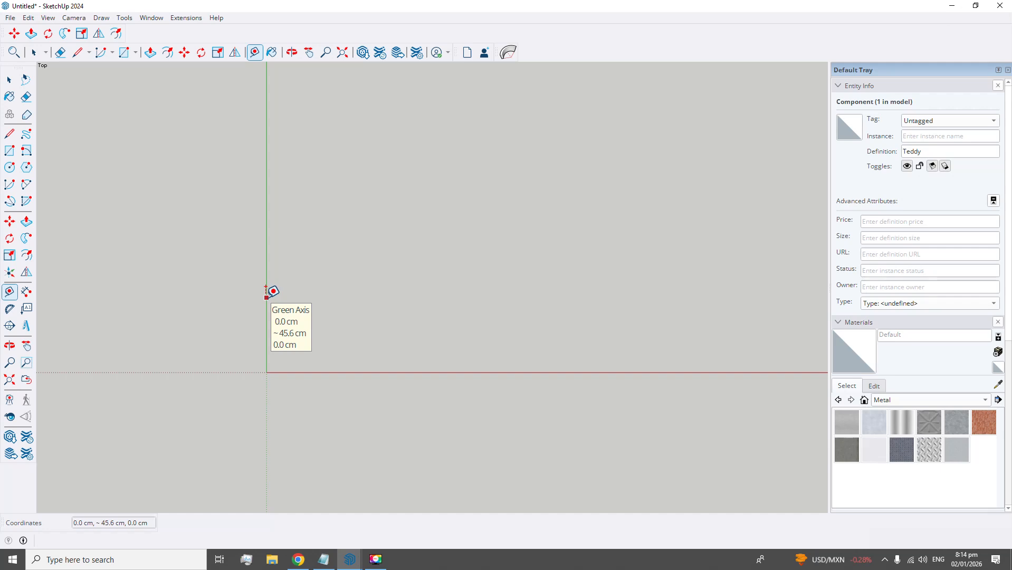
left_click(266, 290)
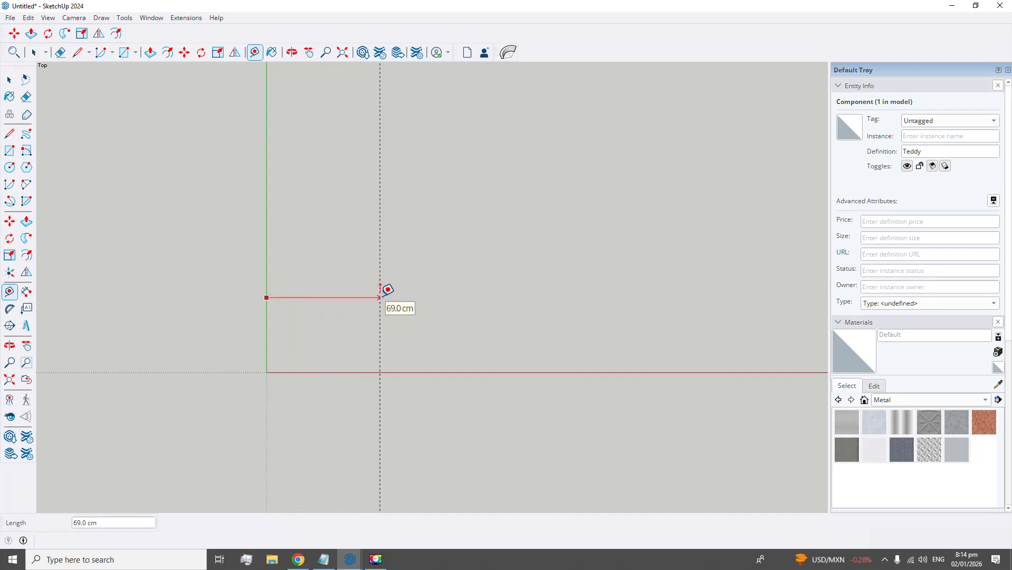
type("100")
key("Return")
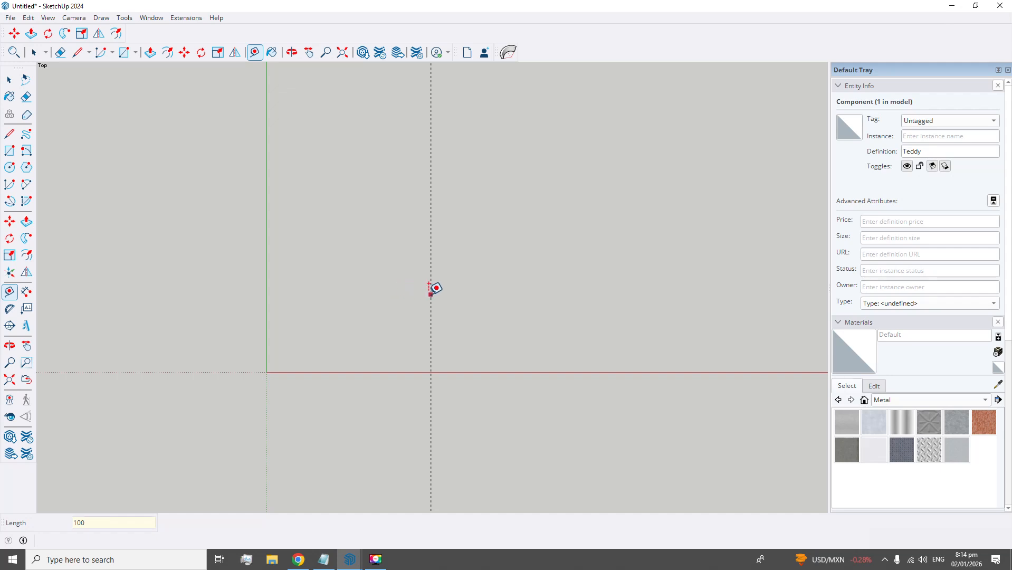
left_click(430, 284)
type("1")
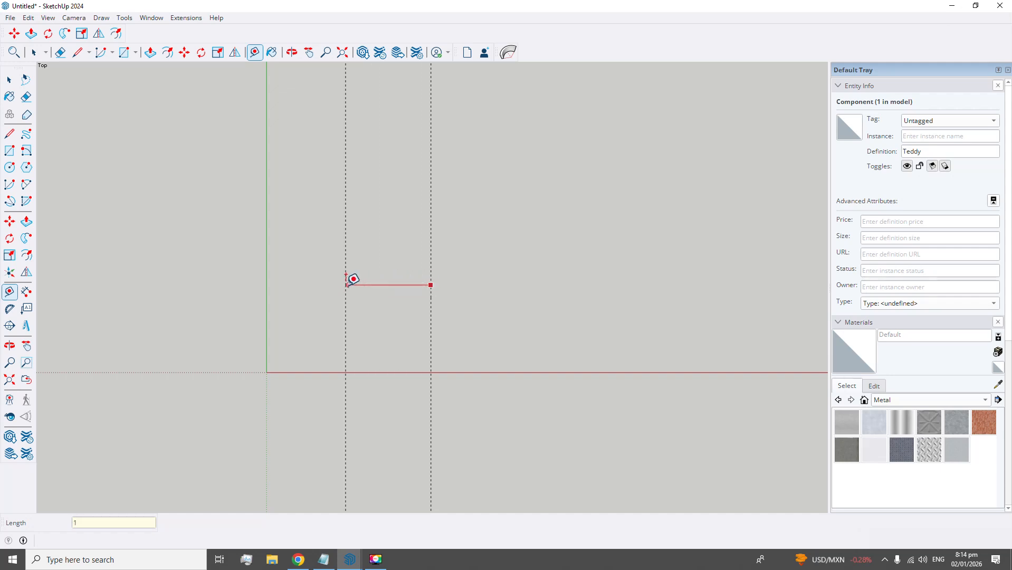
key("Return")
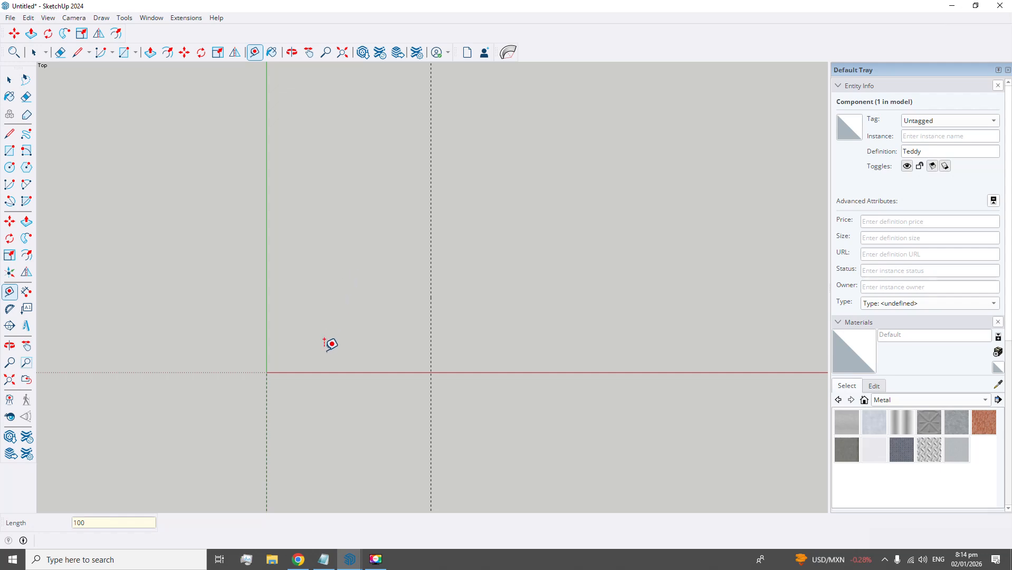
Step: Place a guide 30 cm above the red axis and another 30 cm back from it, on the axis
left_click(325, 372)
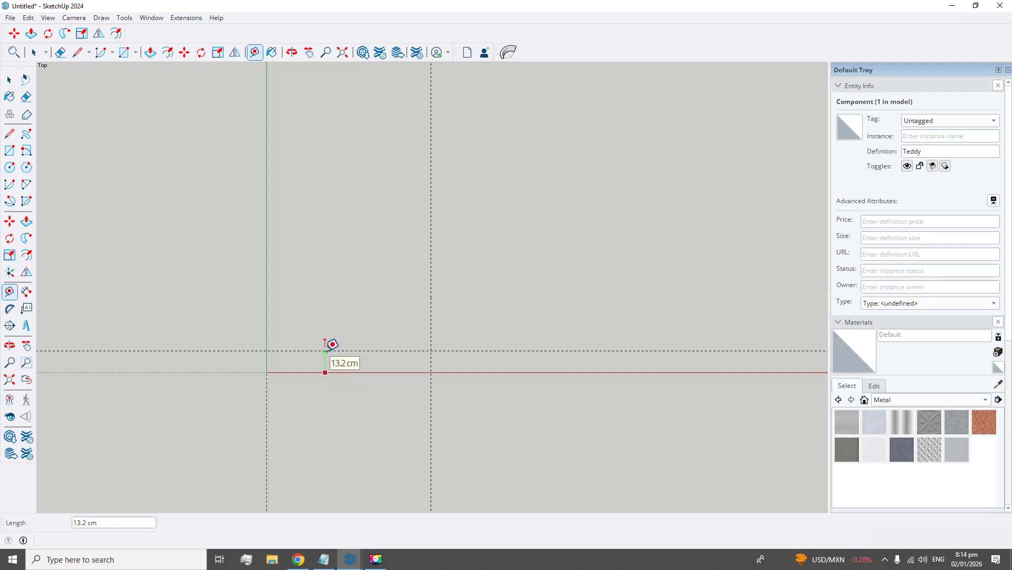
type("30")
scroll(326, 343, "up", 3)
left_click(347, 295)
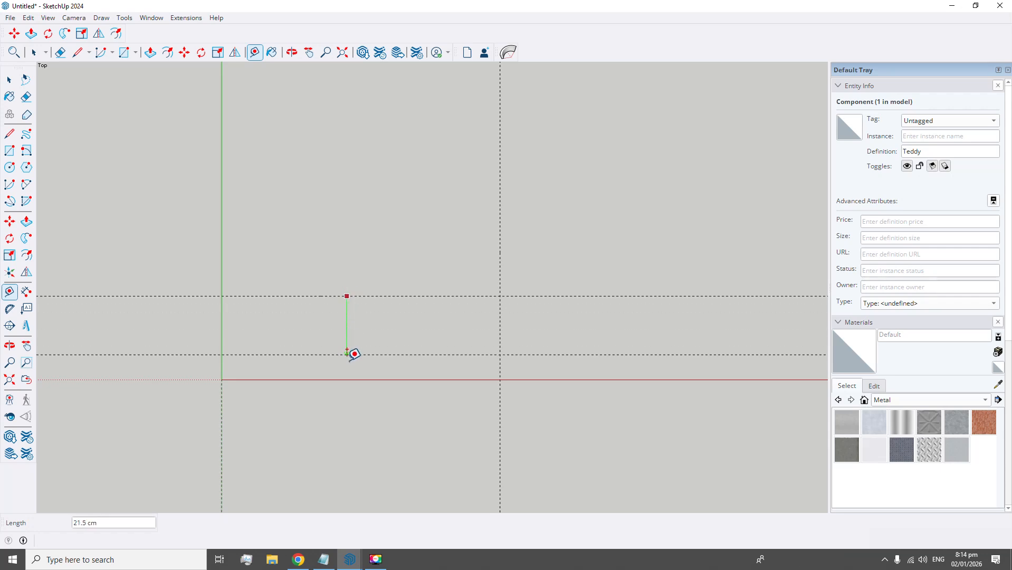
type("30")
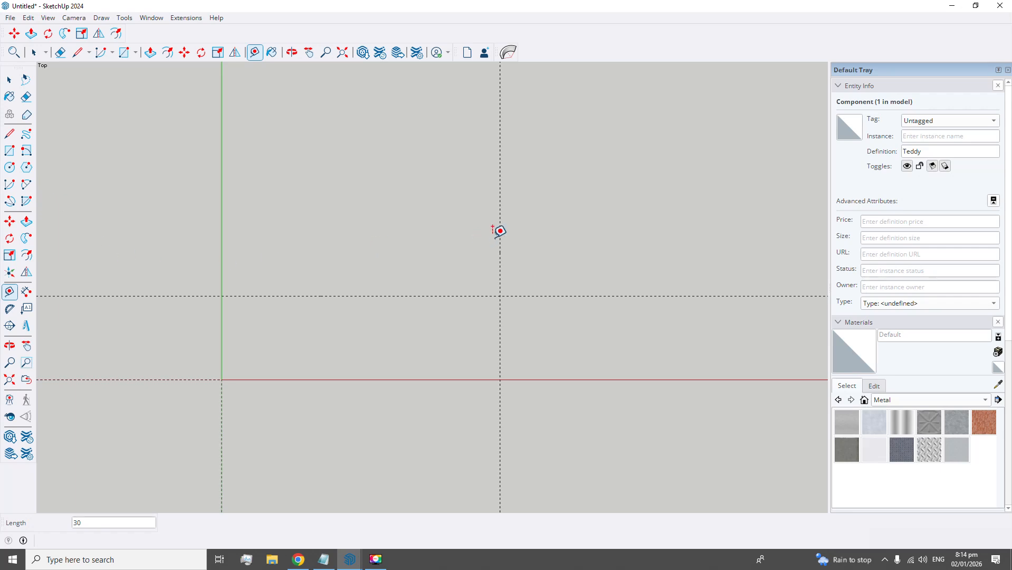
Step: Draw a trial 100 by 30 cm rectangle between opposite guide intersections and undo it
left_click(9, 151)
left_click(221, 296)
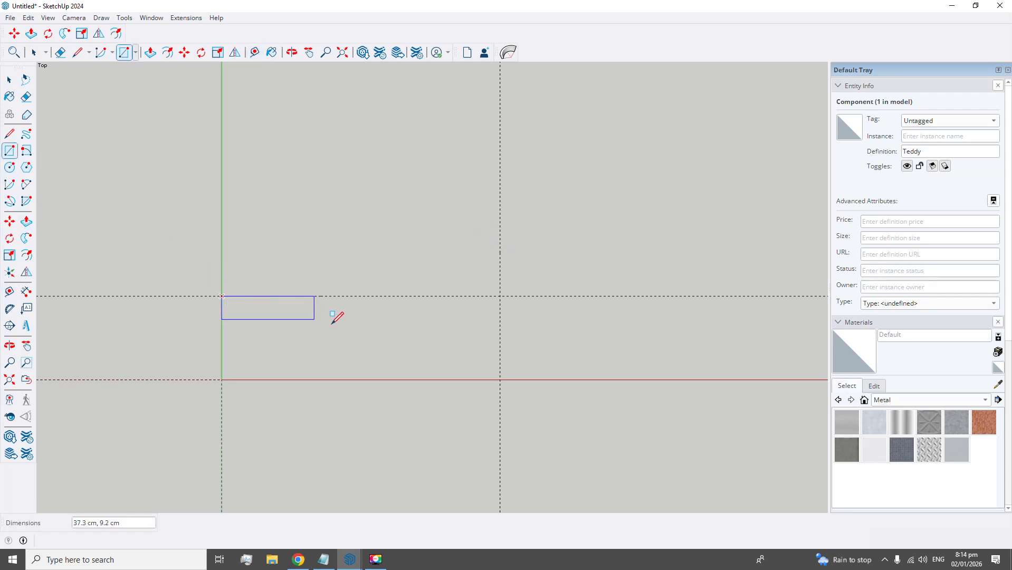
left_click(500, 379)
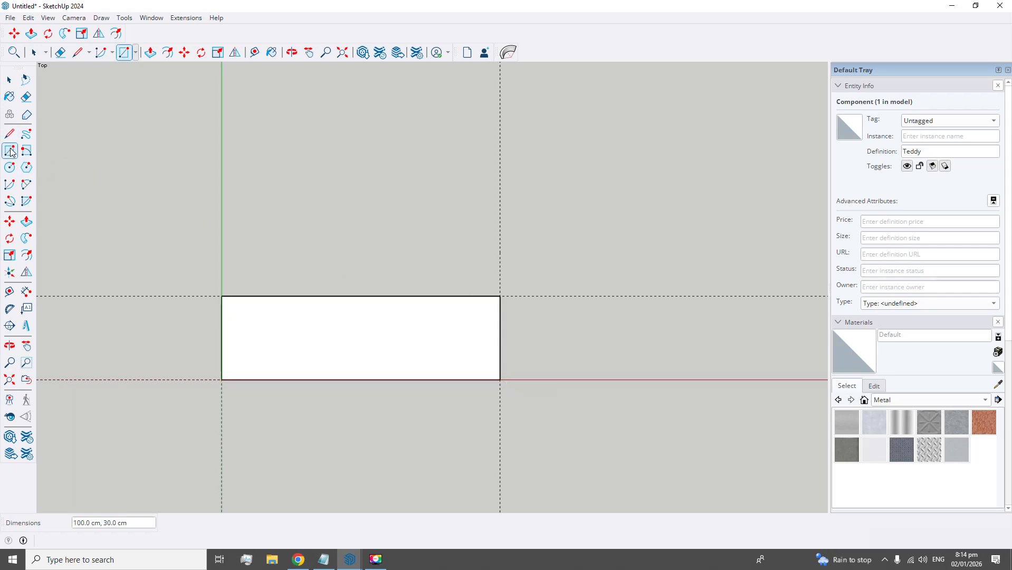
key("ctrl+z")
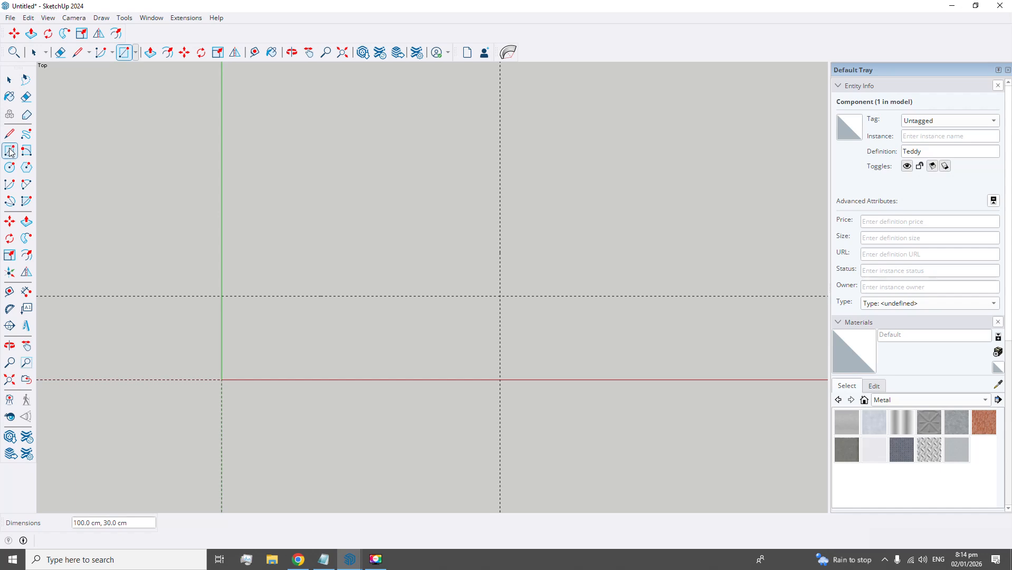
Step: Draw a 100 by 30 cm rectangle from the guide intersection on the green axis to the opposite one on the red axis
left_click(10, 152)
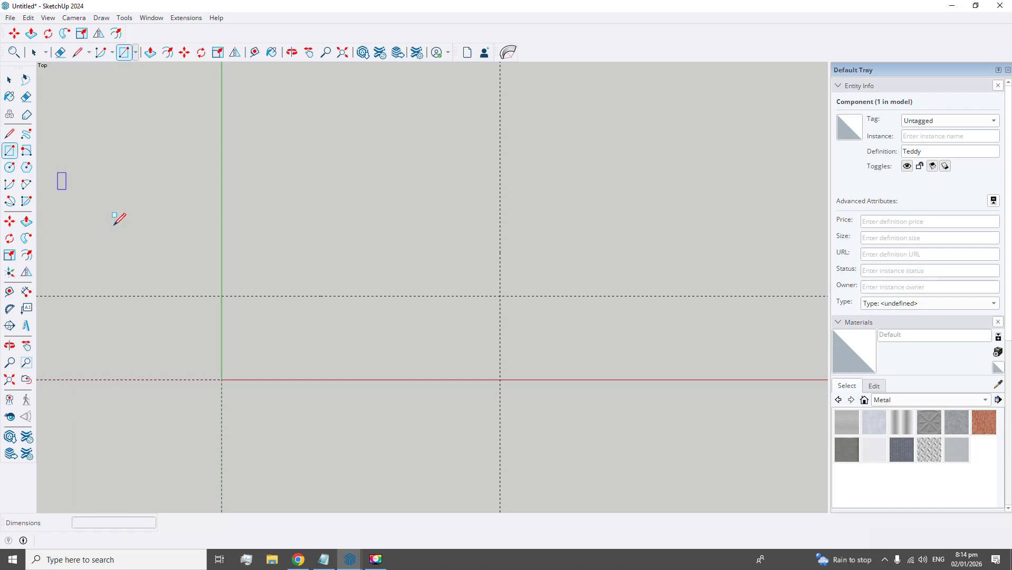
left_click(222, 296)
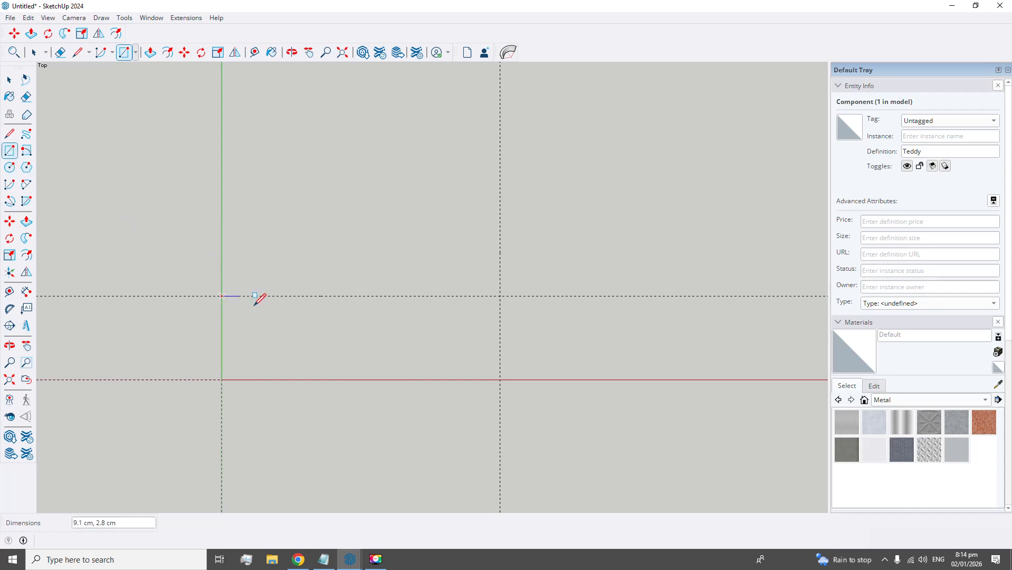
left_click(500, 380)
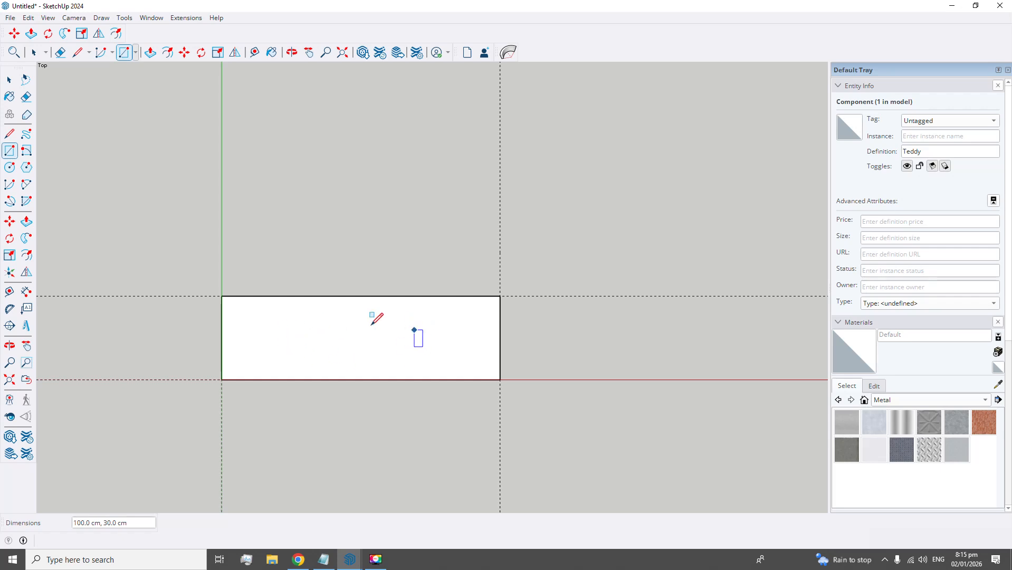
scroll(298, 65, "down", 1)
scroll(298, 66, "down", 4)
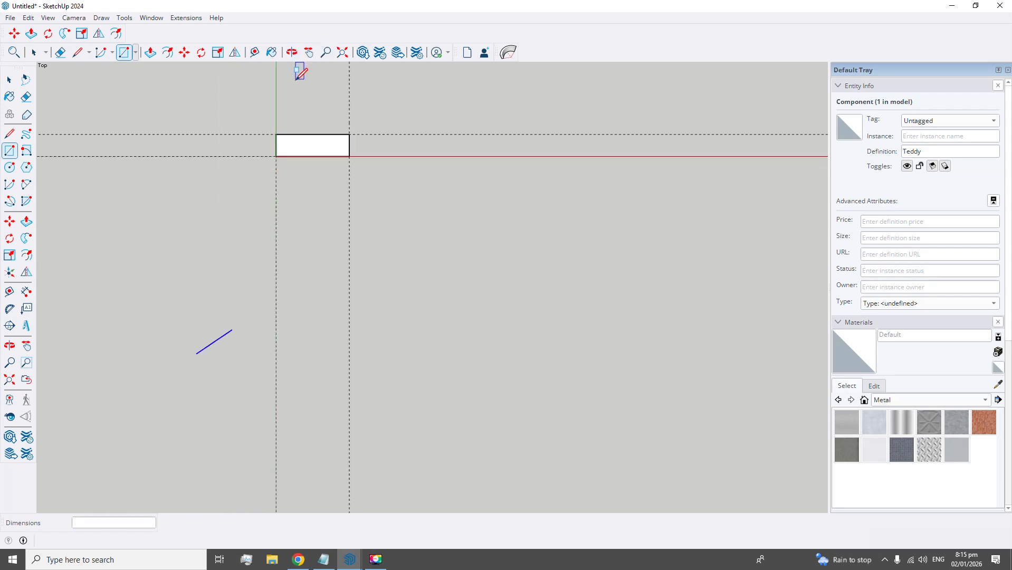
scroll(277, 96, "up", 2)
left_click(9, 80)
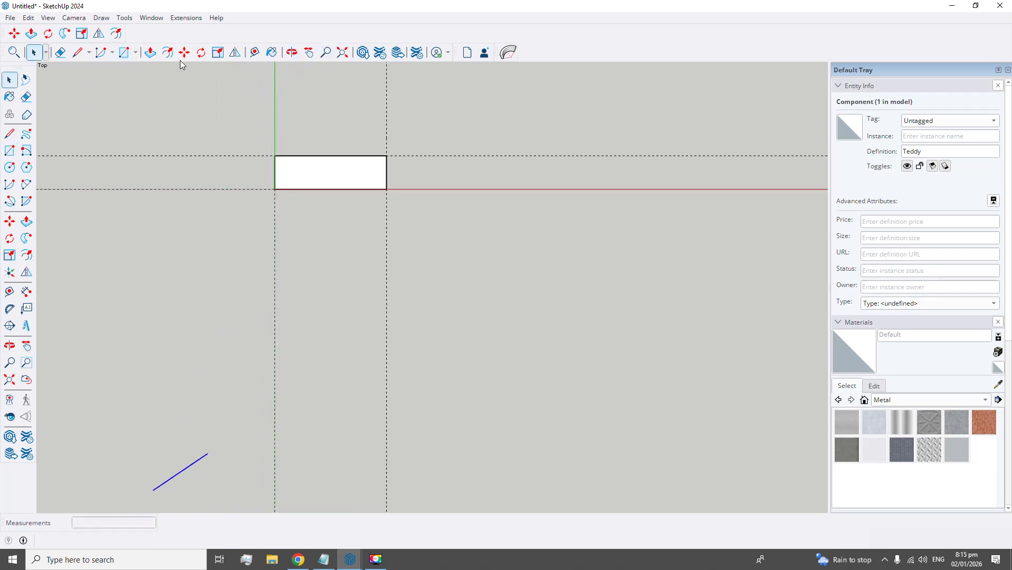
Step: Orbit out of top view and move the woman scale figure about 211 cm toward the rectangle's corner at the origin
left_click(292, 52)
left_click_drag(323, 302, 105, 114)
left_click(10, 221)
left_click_drag(86, 340, 261, 211)
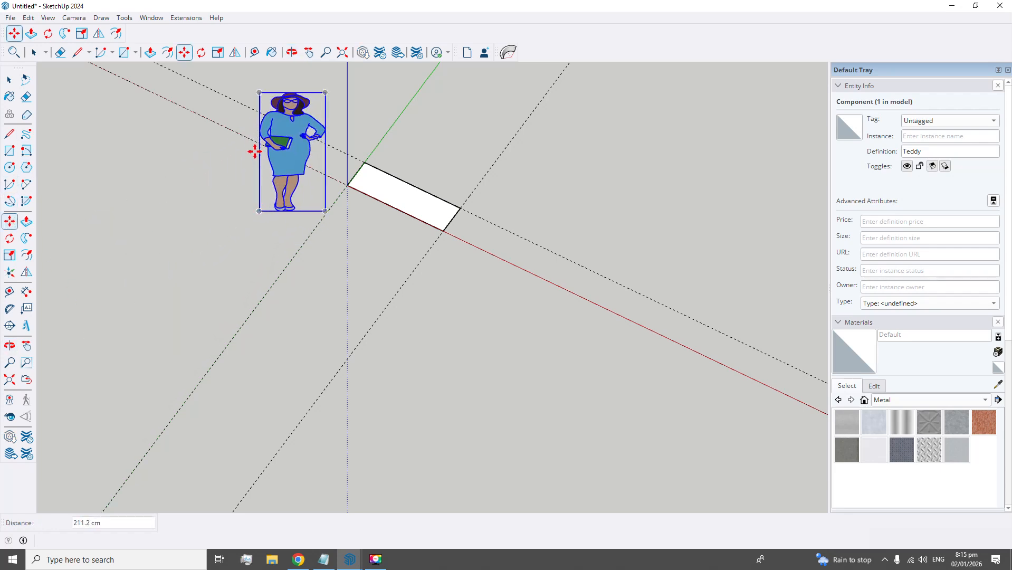
Step: Extrude the 100 by 30 cm rectangle upward 20 cm with Push/Pull
left_click(291, 52)
left_click_drag(445, 192, 338, 38)
scroll(462, 210, "up", 3)
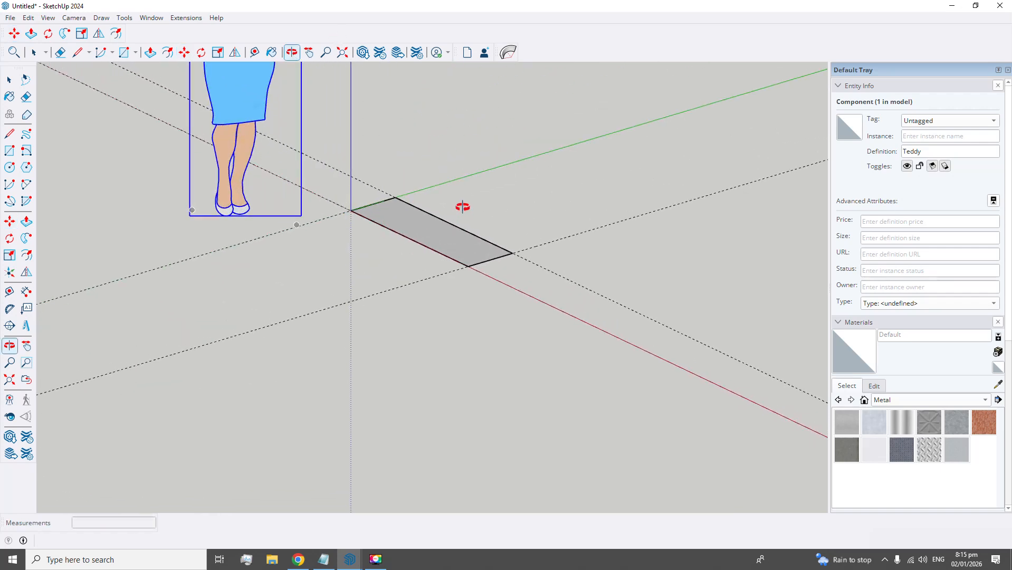
scroll(436, 156, "down", 3)
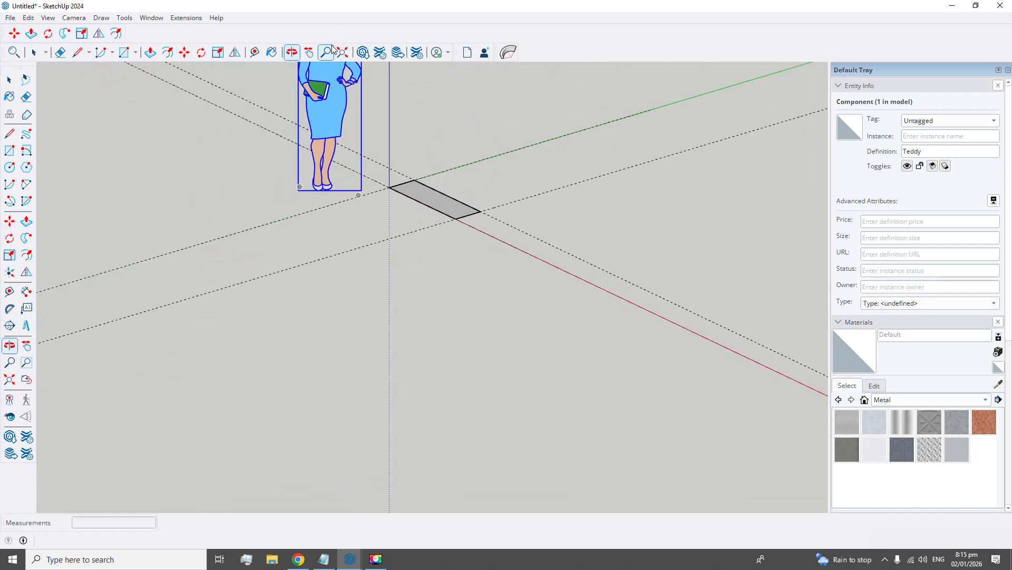
left_click(309, 53)
left_click_drag(430, 87, 413, 249)
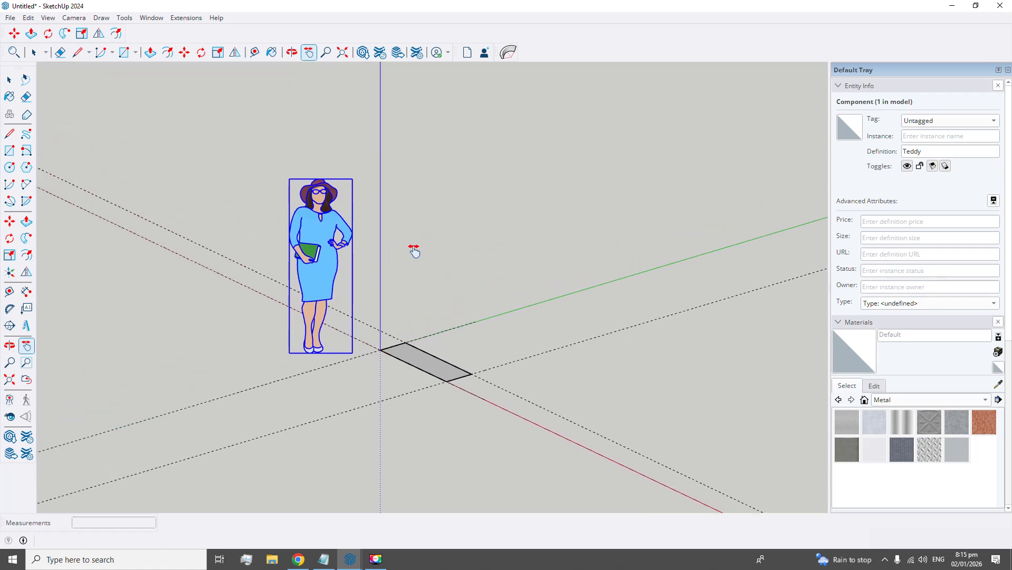
scroll(432, 269, "up", 3)
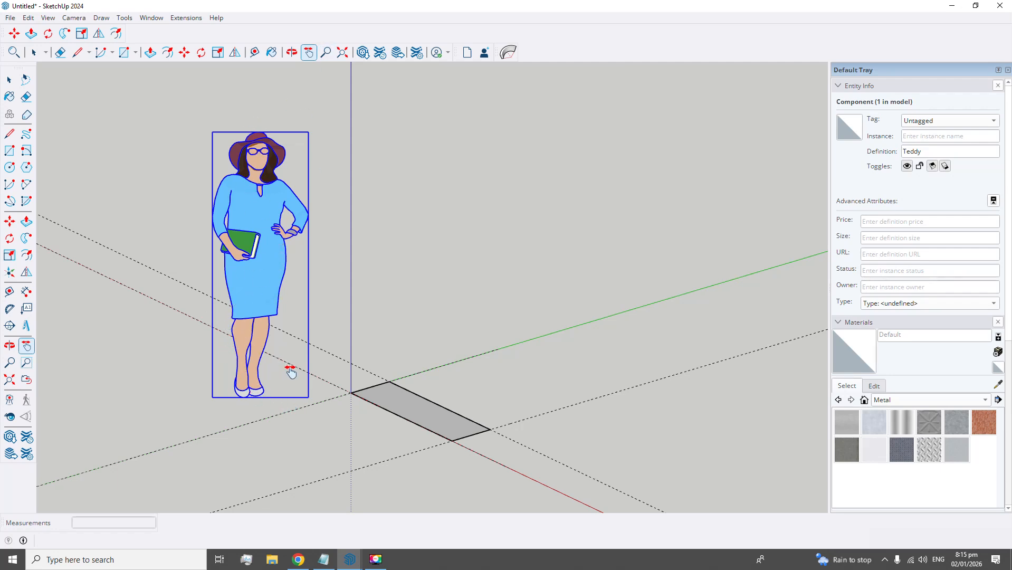
left_click(9, 81)
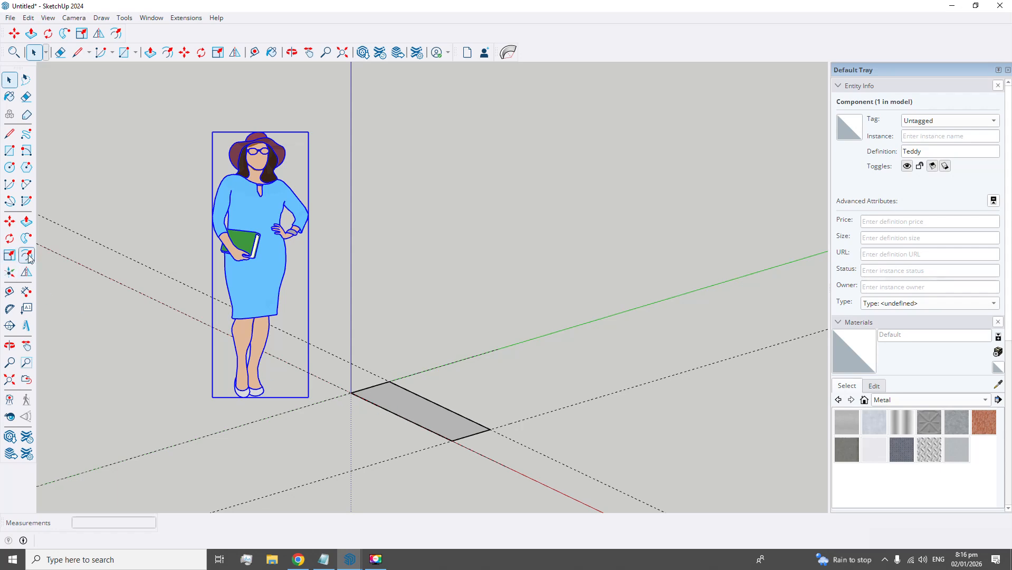
left_click(26, 221)
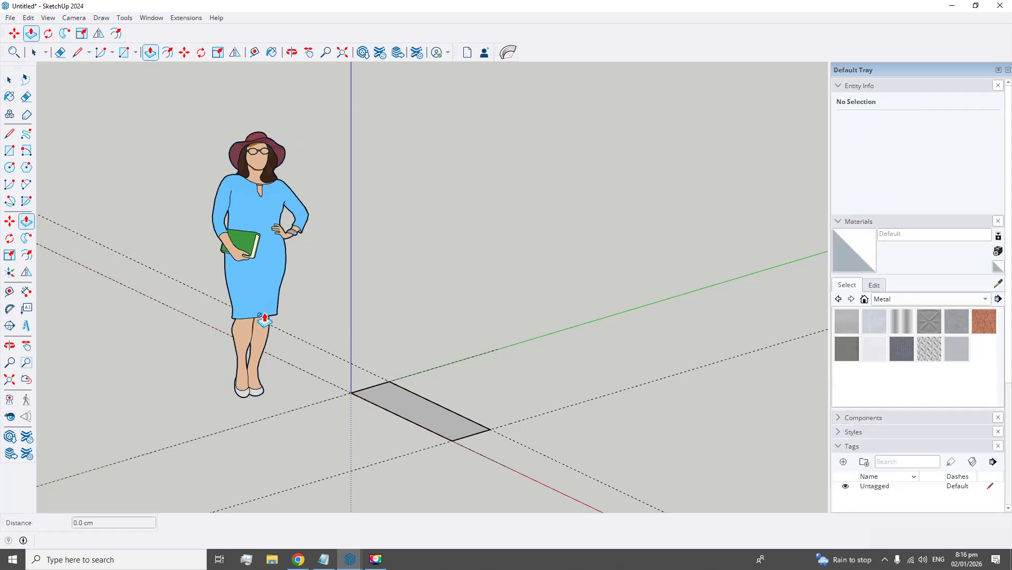
left_click(410, 405)
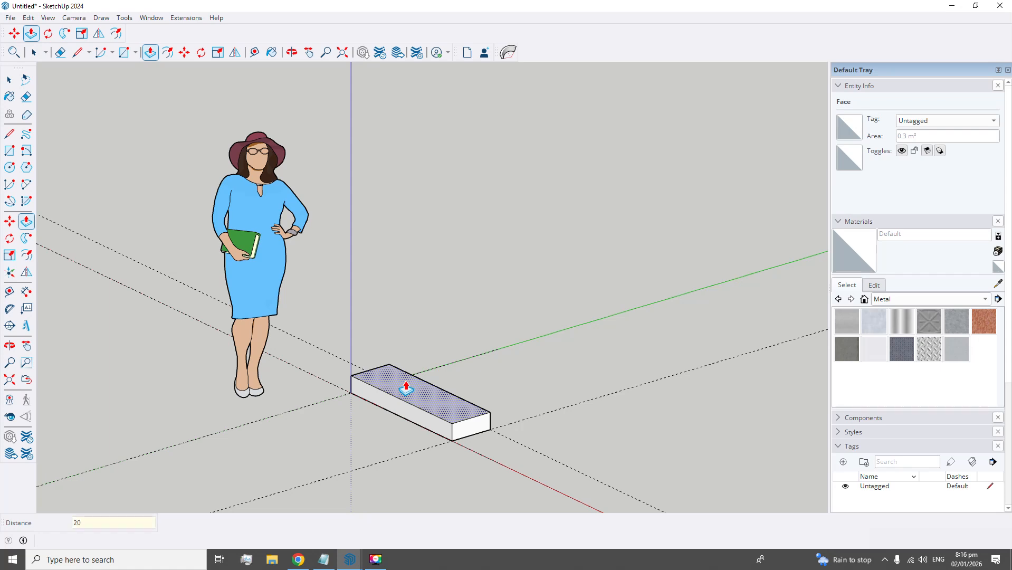
key("Return")
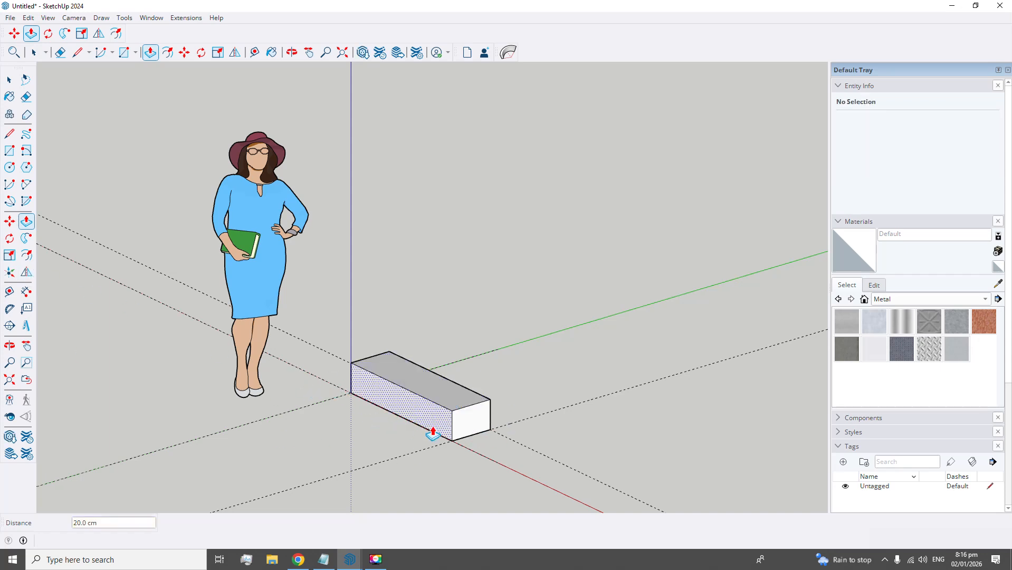
Step: Dimension the block's height along its vertical edge at the origin
scroll(353, 401, "up", 3)
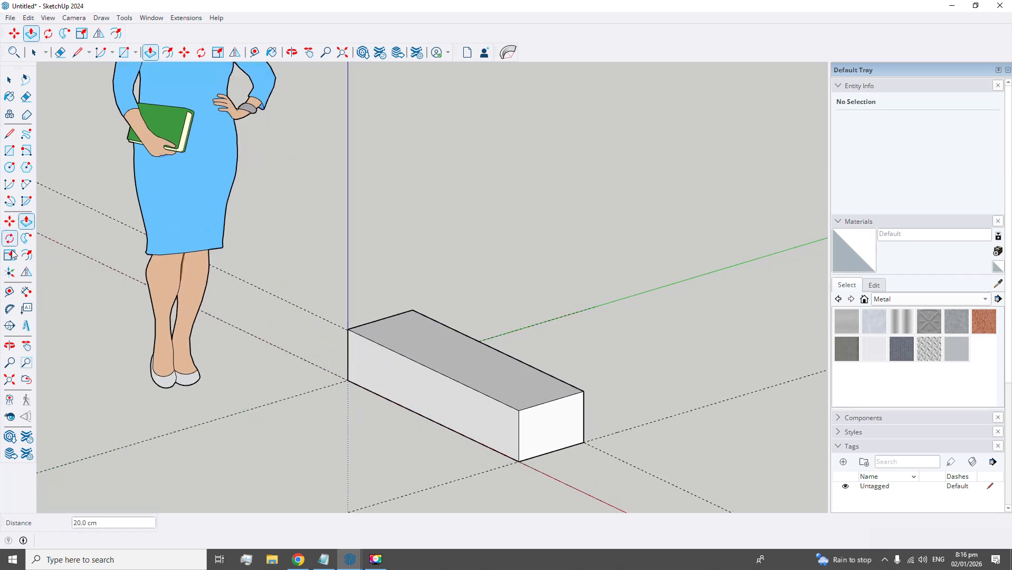
left_click(26, 292)
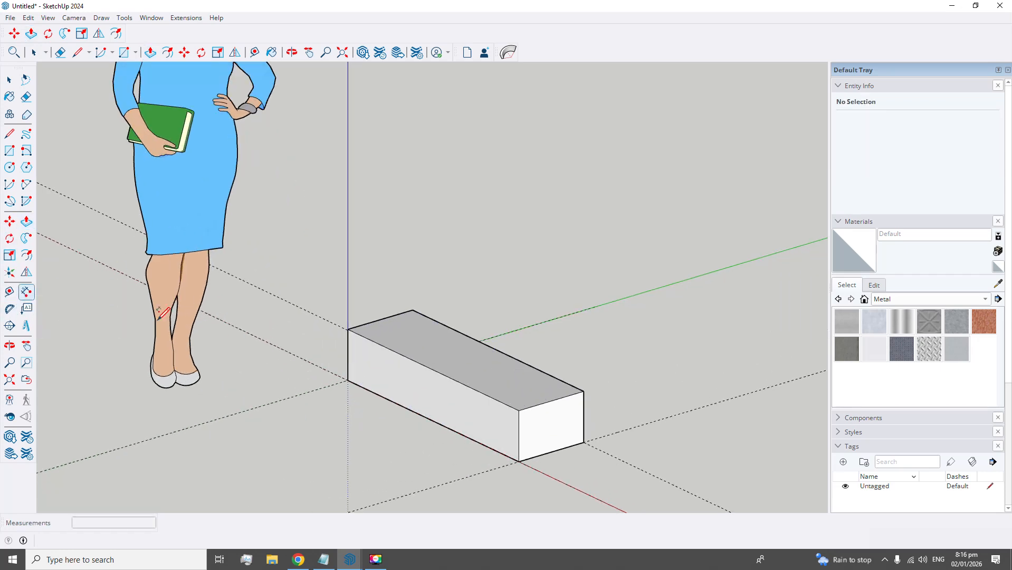
left_click(347, 329)
left_click(348, 380)
left_click(327, 372)
left_click(333, 362)
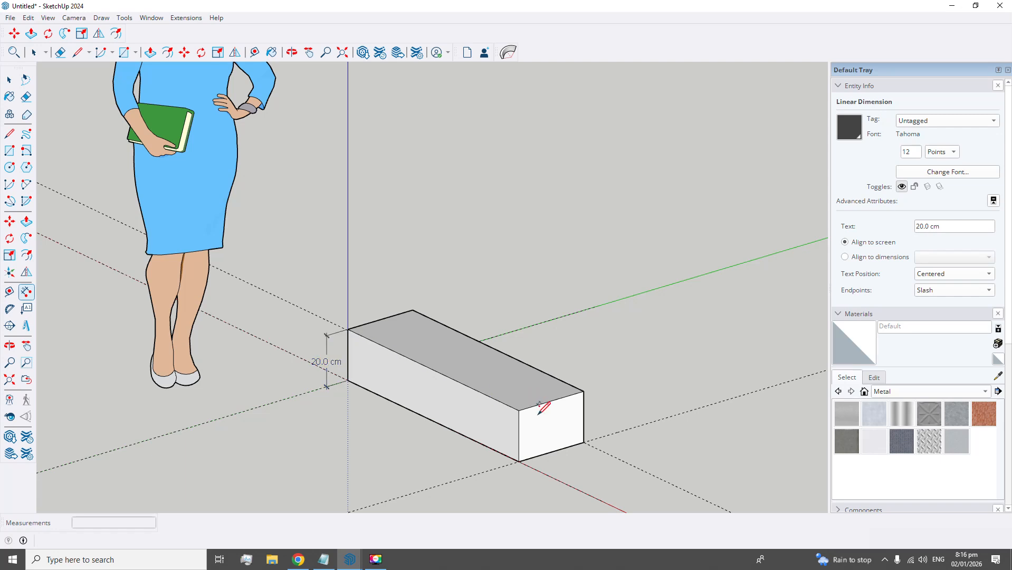
Step: Dimension the bottom edge of the block's short end away from the origin
left_click(519, 460)
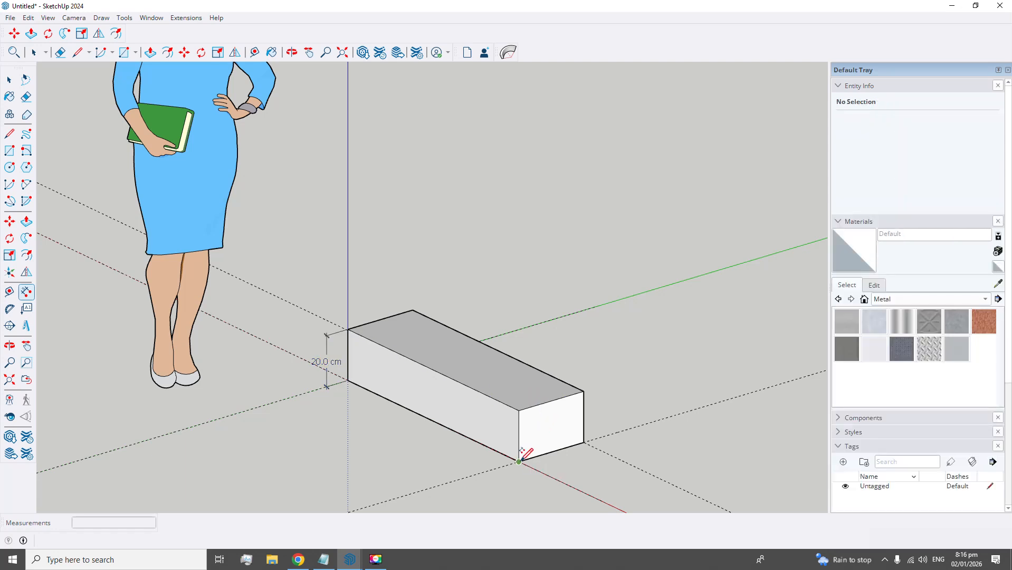
left_click(584, 442)
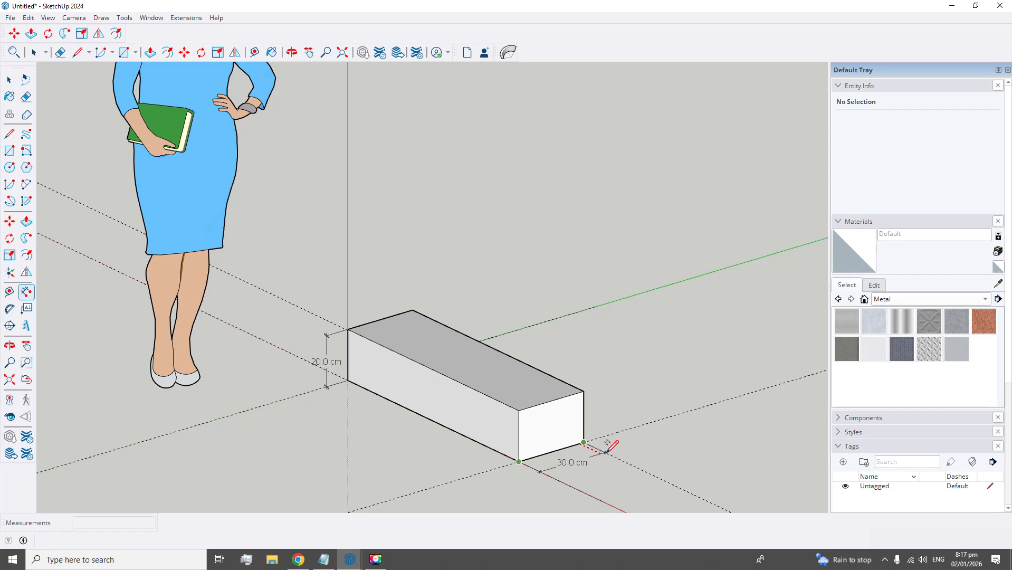
left_click(605, 452)
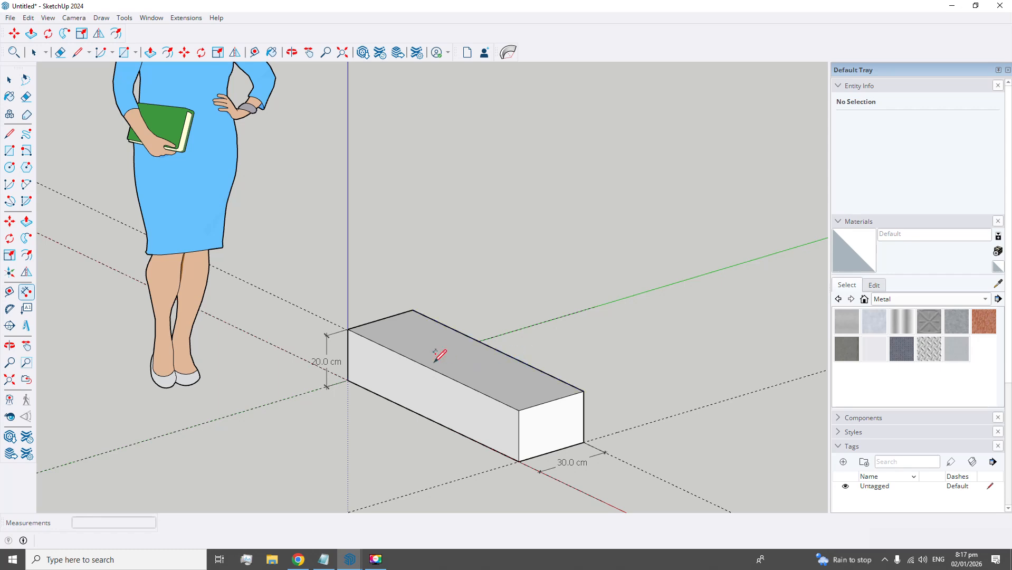
left_click(576, 457)
key("l")
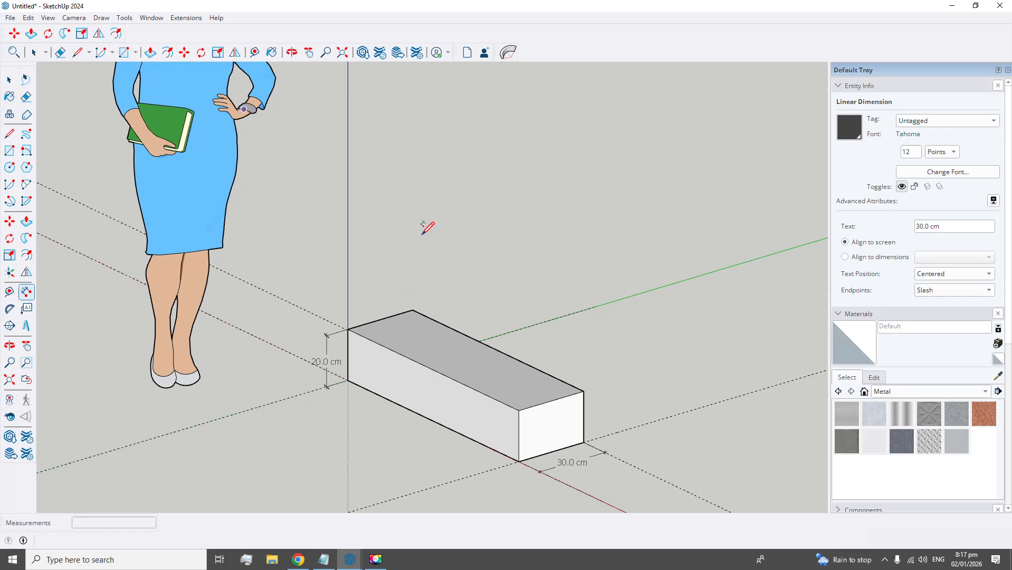
Step: Undo both the height and depth dimensions on the block
scroll(427, 225, "down", 5)
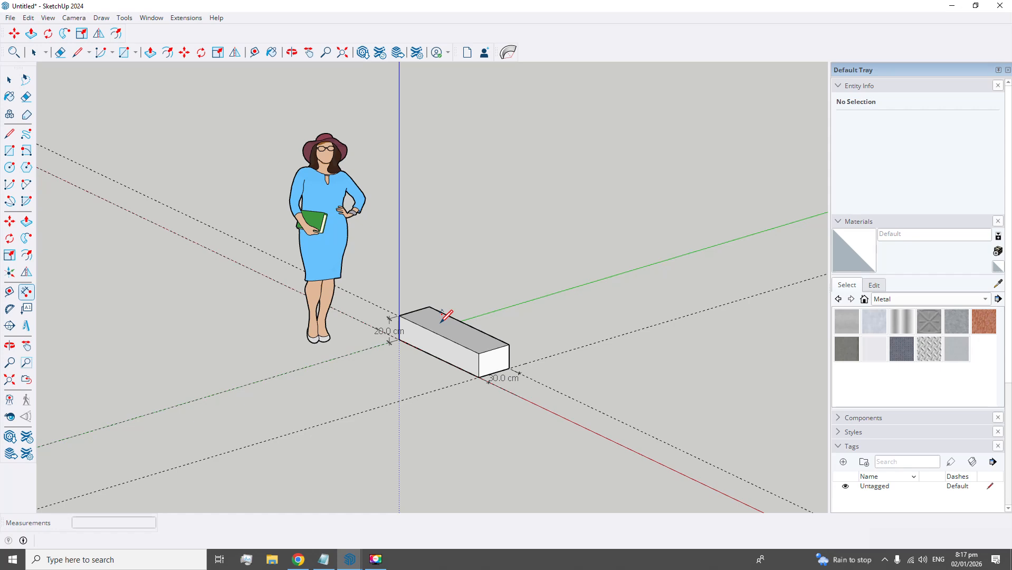
left_click(393, 340)
key("ctrl+z")
key("ctrl+z")
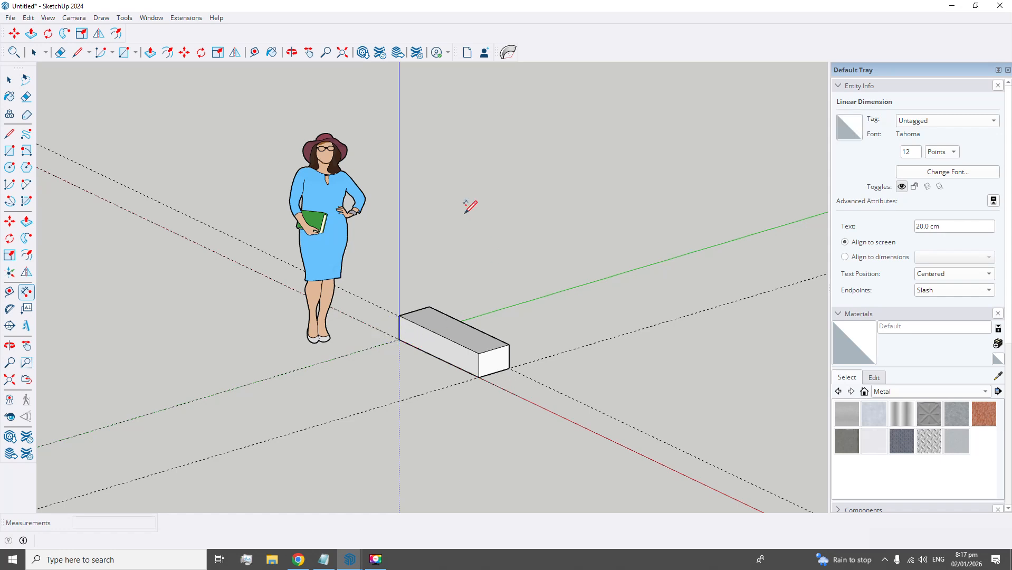
Step: Orbit to the block's short end at the origin and try to place a Tape Measure guide 200 cm above the green axis
left_click(289, 52)
left_click_drag(342, 209, 373, 275)
scroll(337, 309, "up", 6)
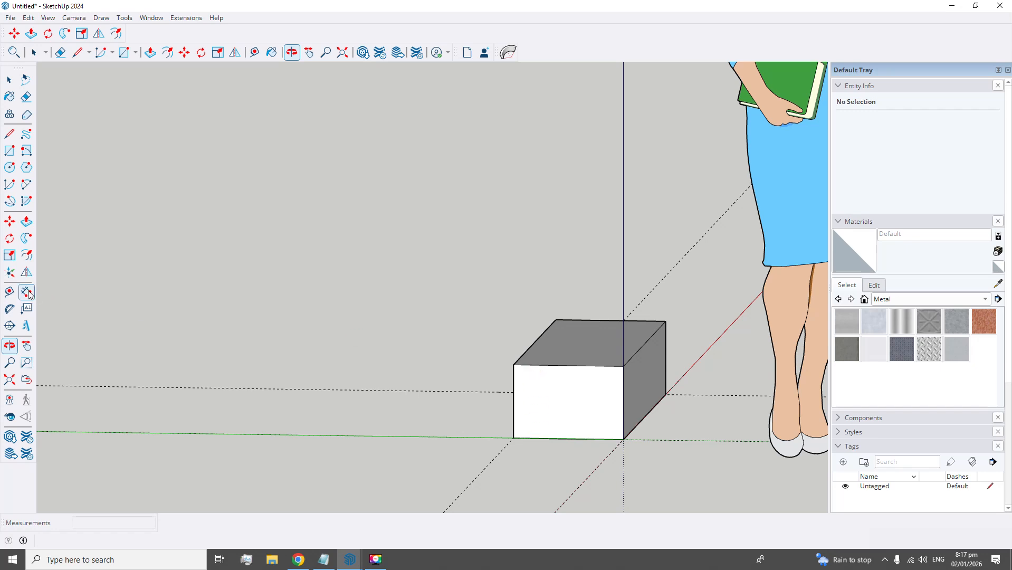
left_click(10, 291)
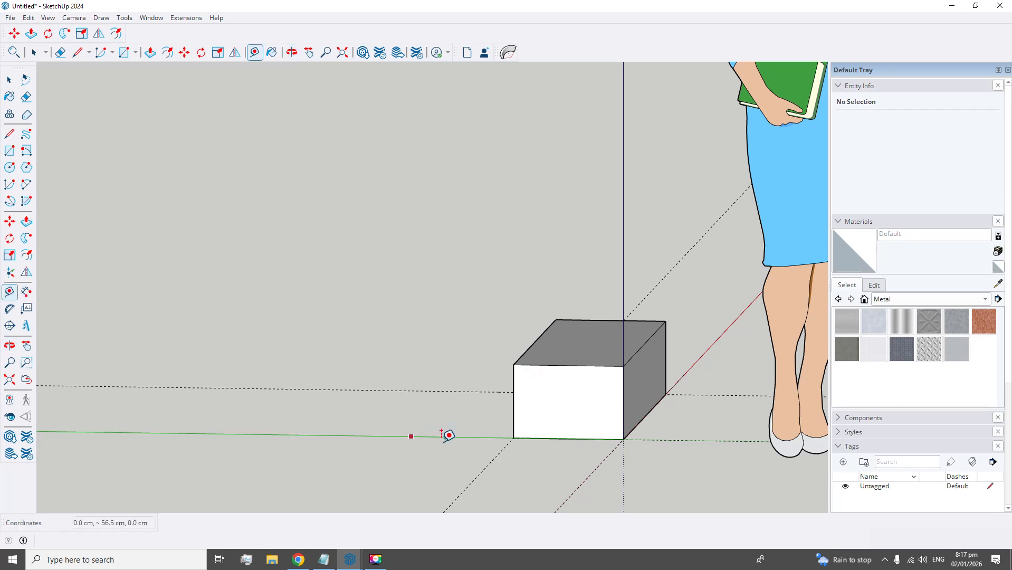
left_click(475, 438)
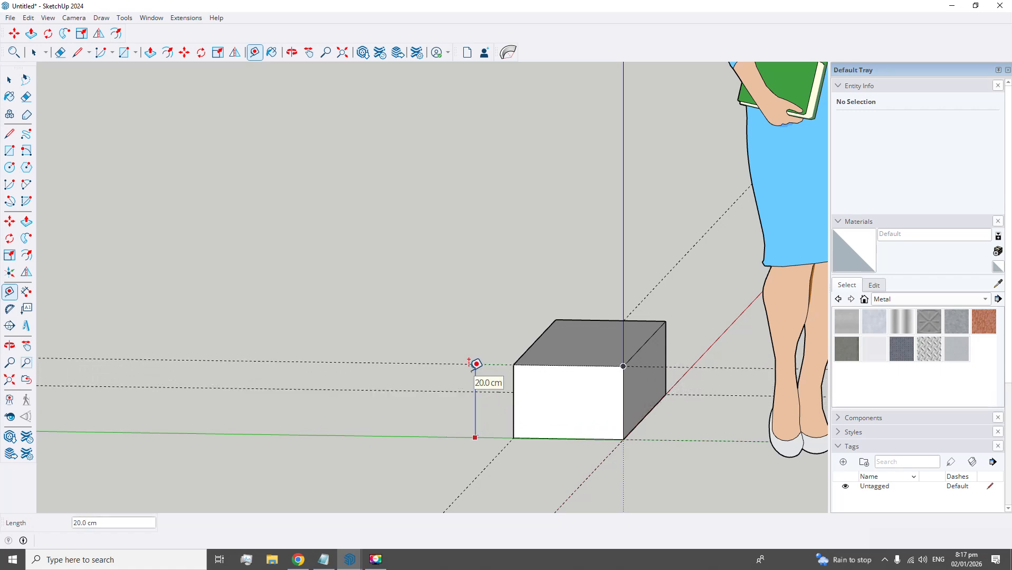
type("200")
key("Return")
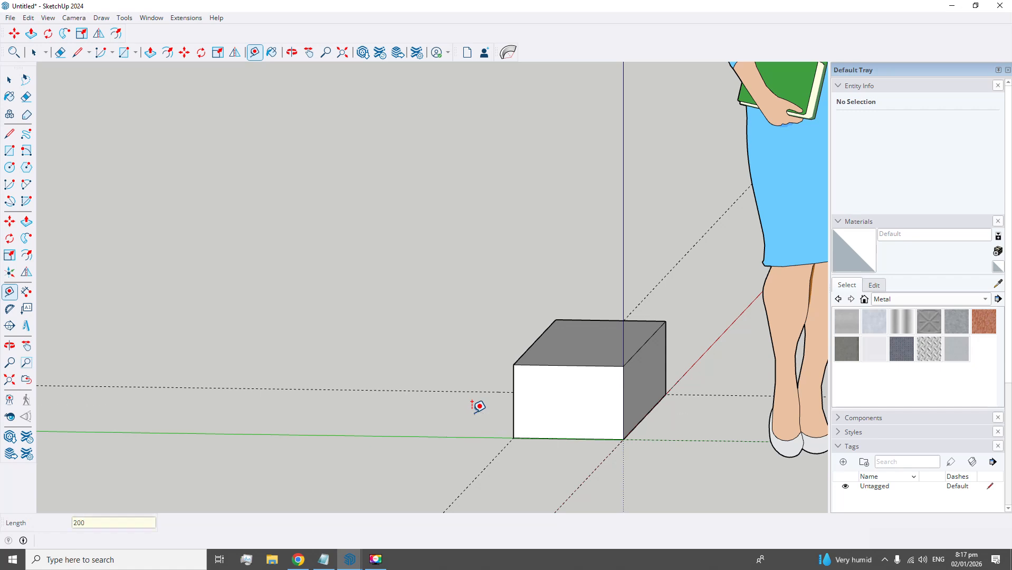
Step: Place a guide 20 cm above the green axis, parallel to it and level with the block's top edge
left_click(470, 437)
type("20")
key("Return")
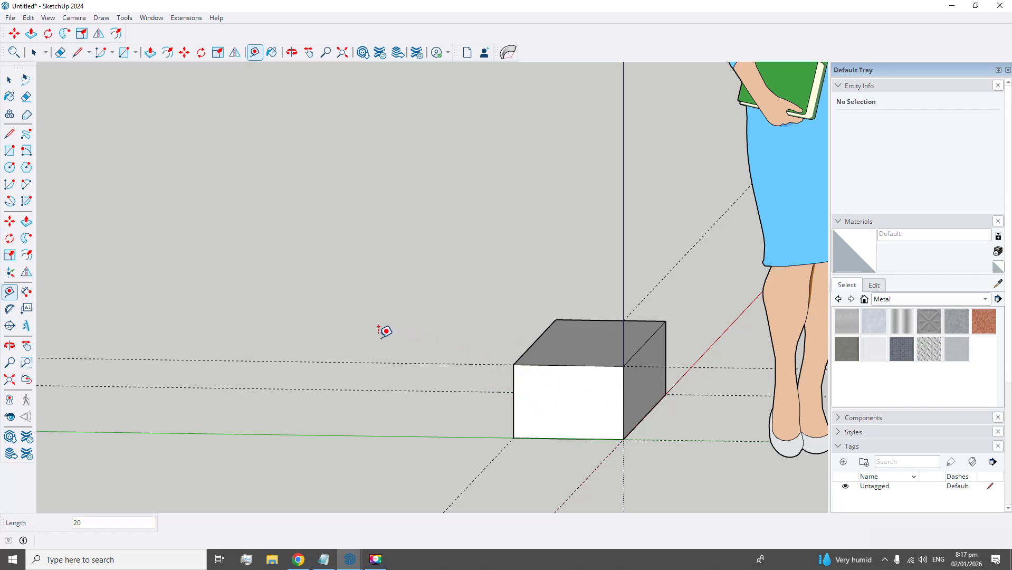
Step: Select the whole block and make it a component with the default name and settings
left_click(8, 80)
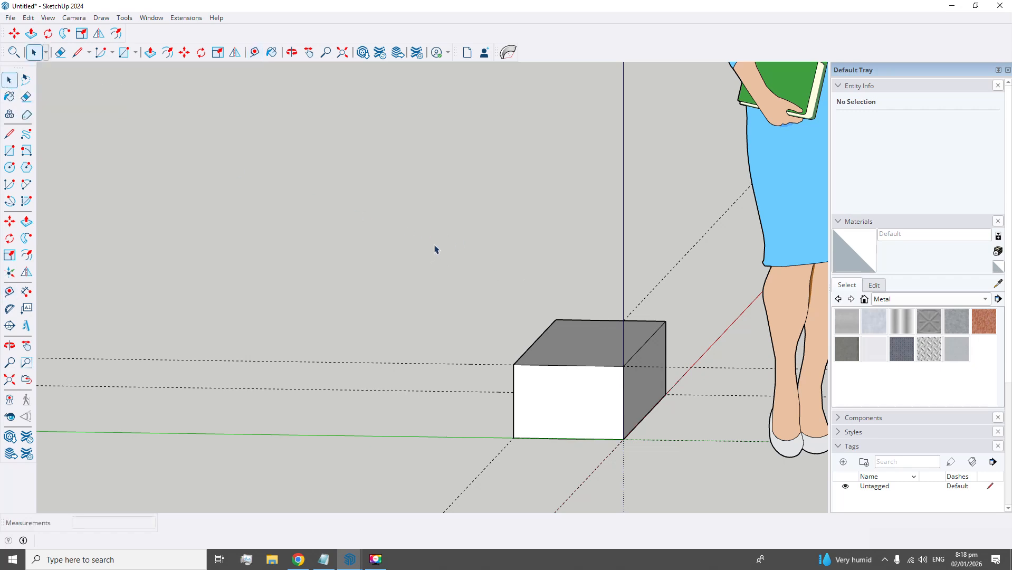
left_click_drag(434, 243, 692, 464)
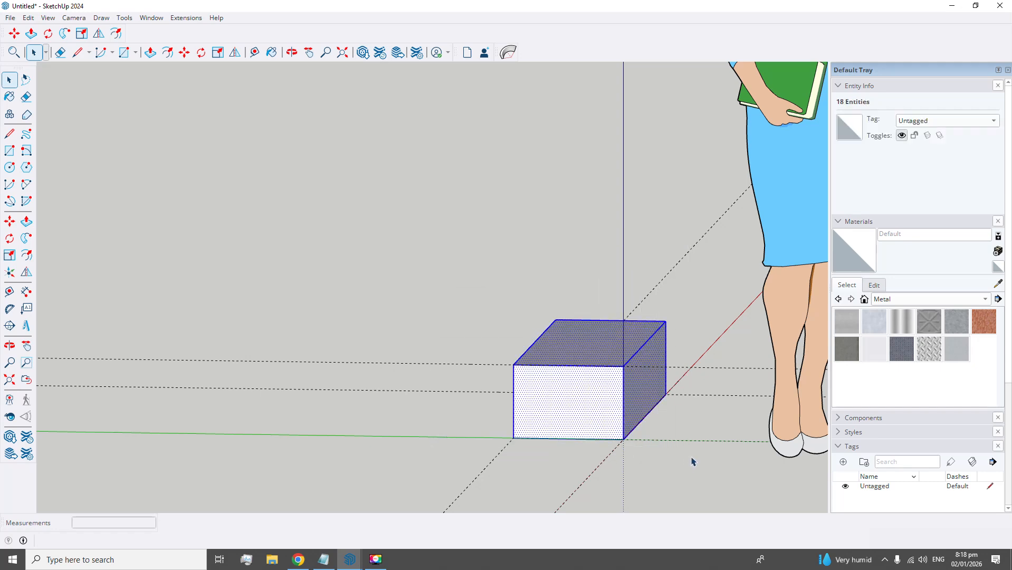
right_click(557, 354)
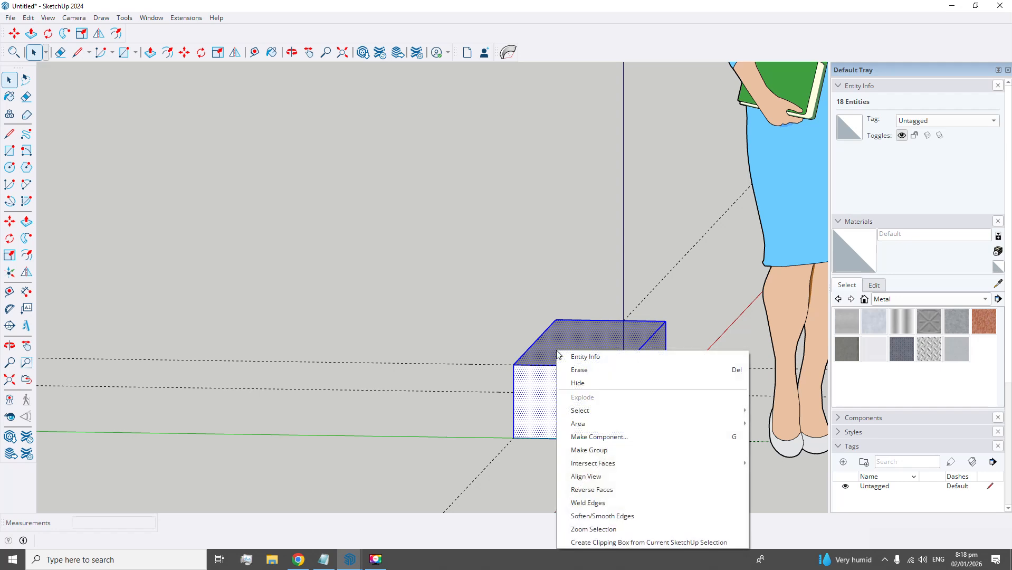
left_click(593, 437)
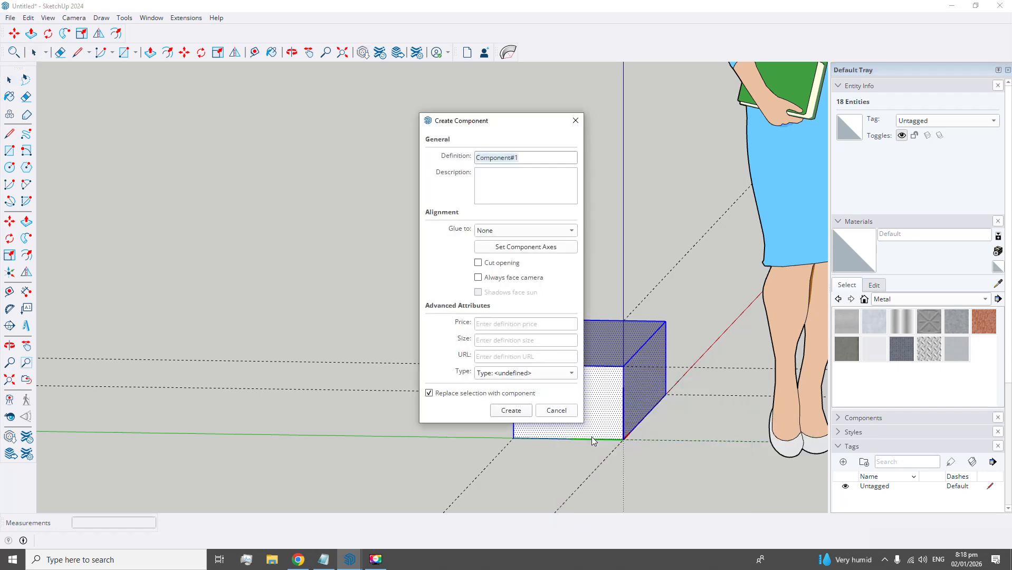
left_click(522, 413)
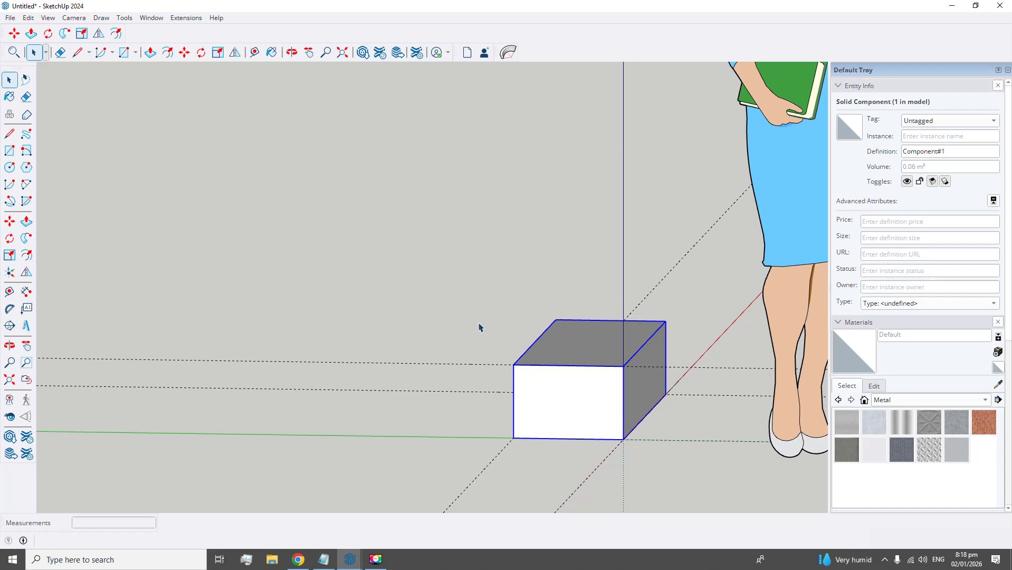
Step: Copy the block component from its bottom corner at the origin to the diagonally opposite top corner of the same end face
left_click_drag(429, 256, 718, 480)
left_click(13, 222)
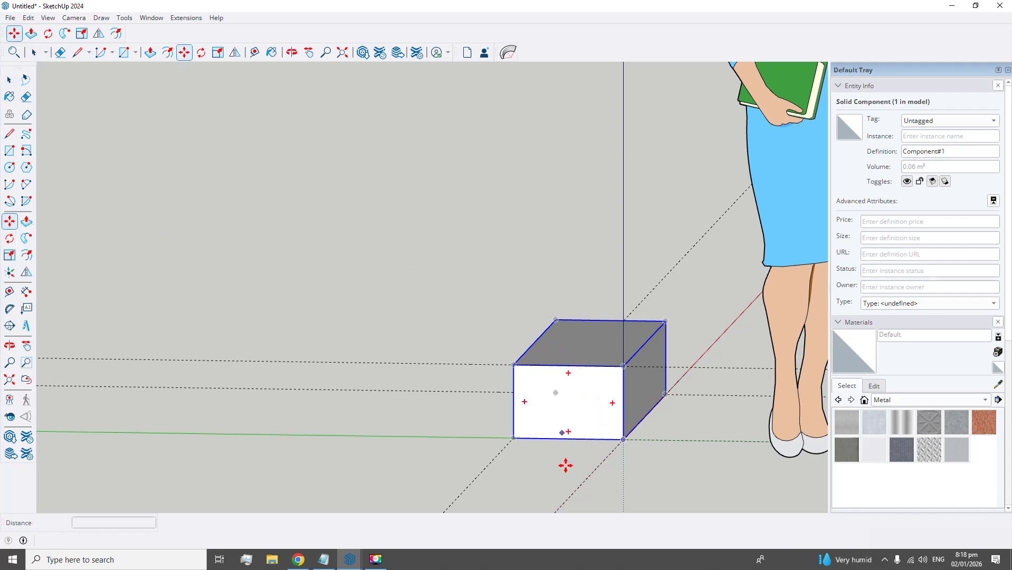
left_click(624, 439)
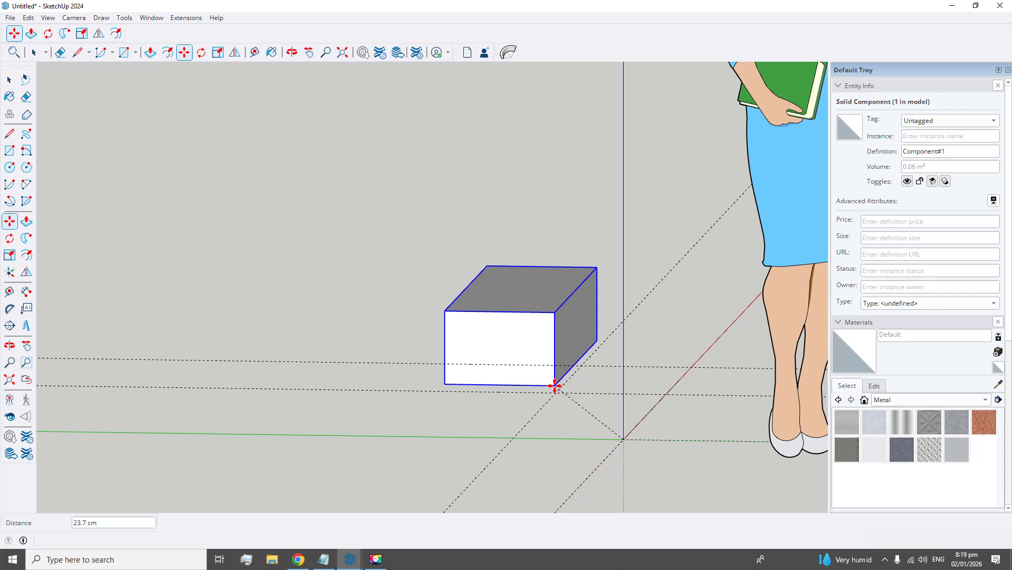
key("ctrl")
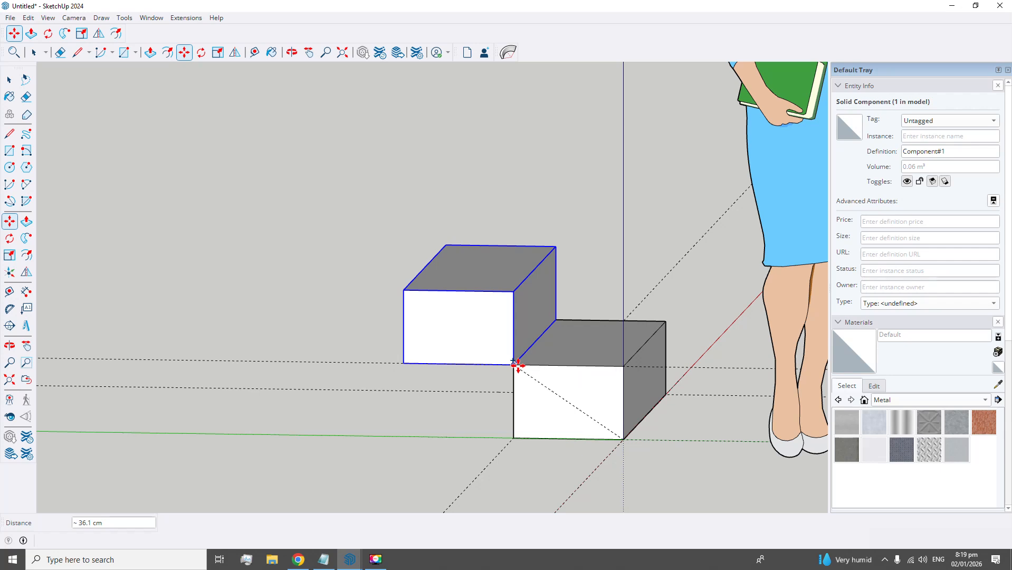
left_click(517, 364)
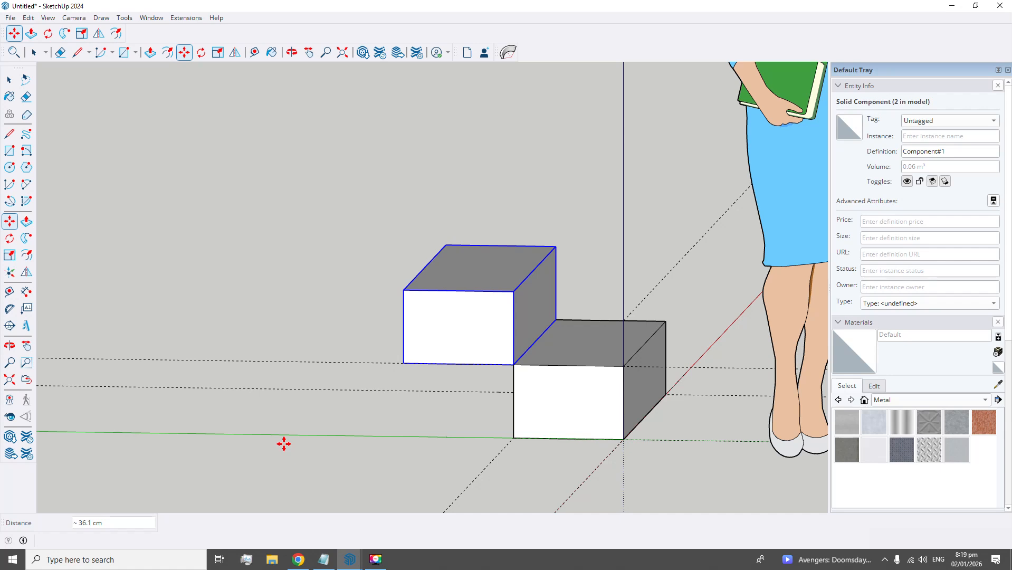
Step: Multiply the copied step into an array of 12 copies (12x) to form the full flight of stairs
type("12x")
key("Return")
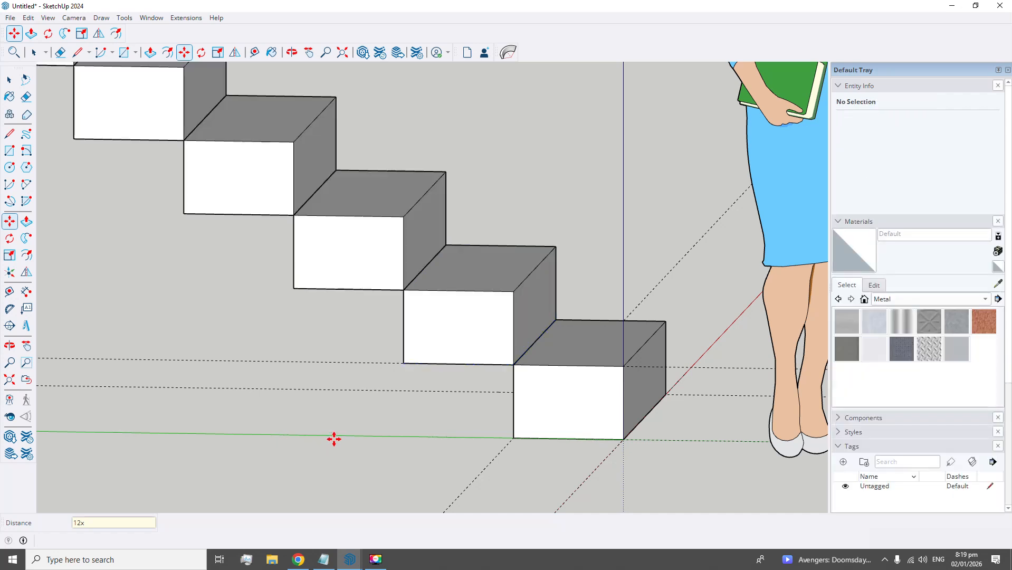
scroll(257, 321, "down", 8)
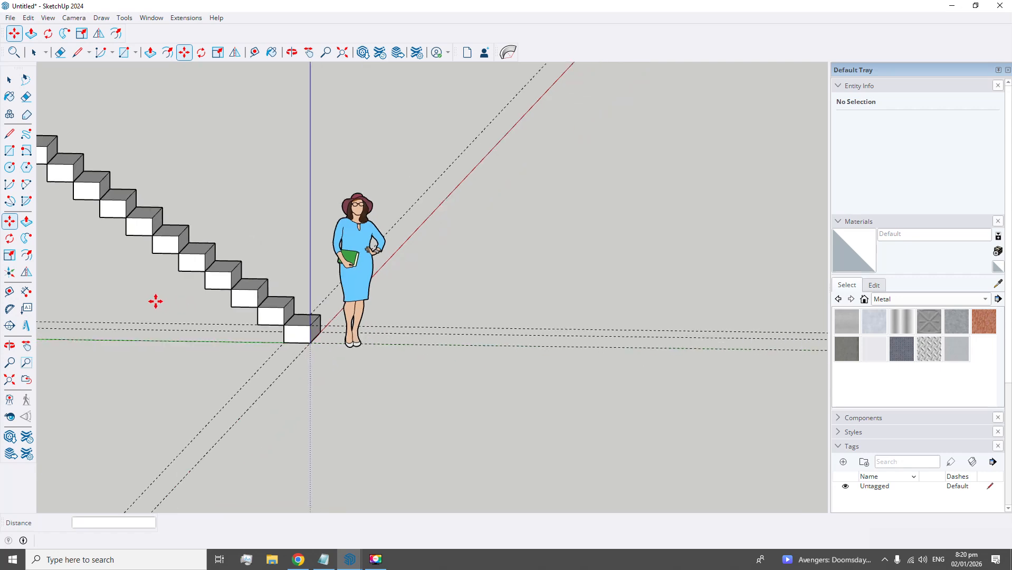
scroll(142, 294, "down", 2)
scroll(61, 258, "up", 5)
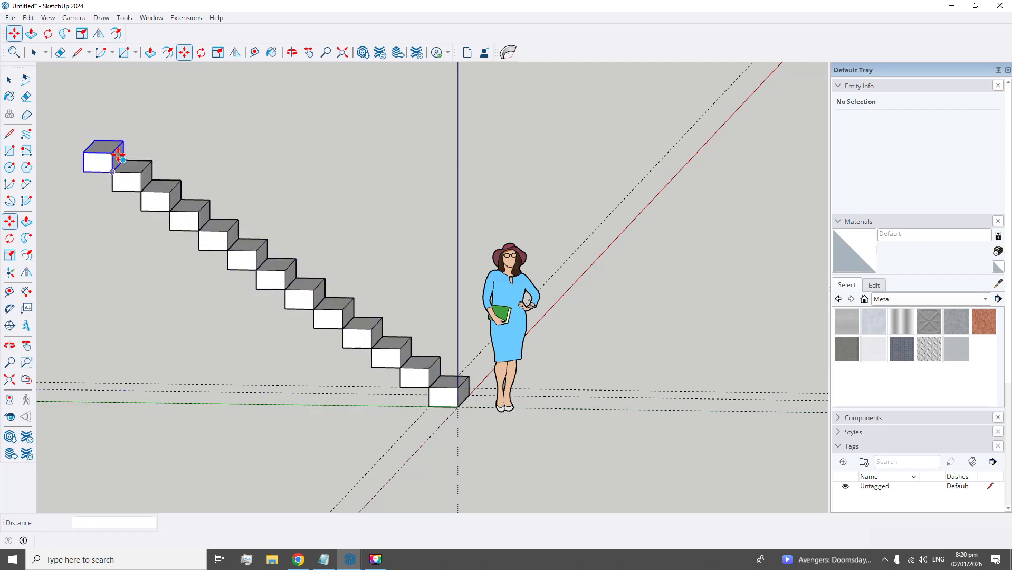
Step: Open the bottom step component of the flight for editing
left_click(391, 344)
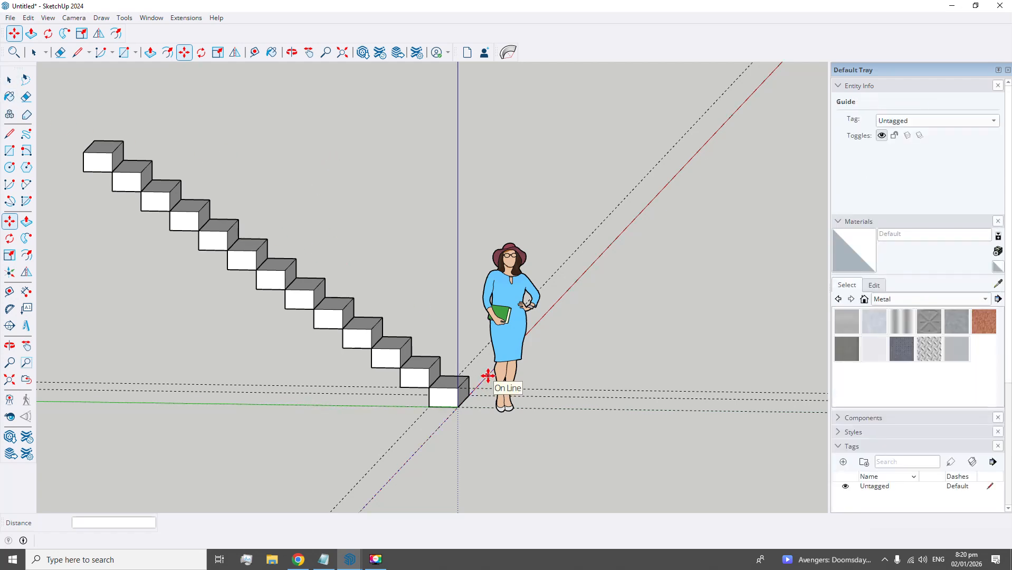
key("space")
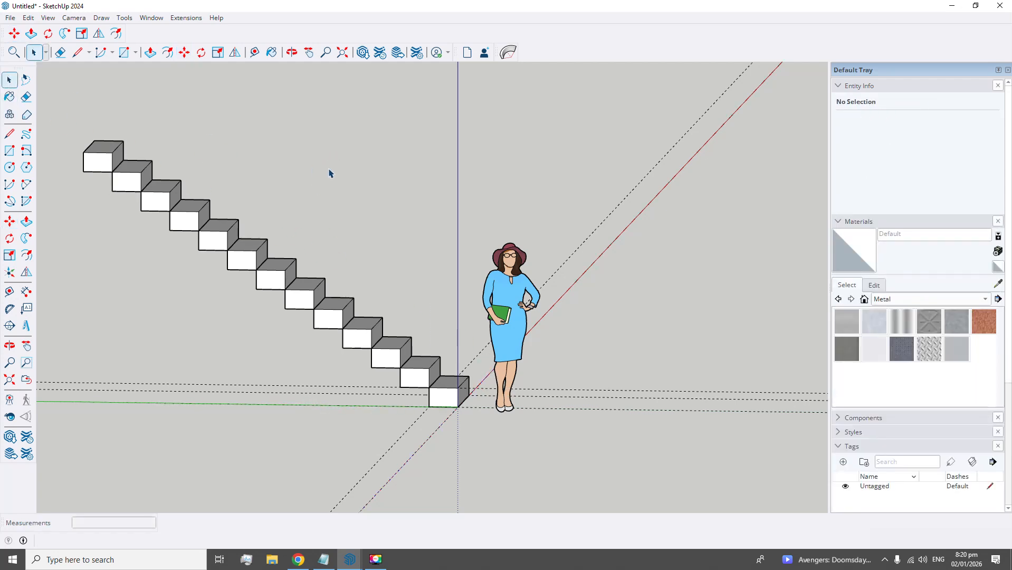
left_click(292, 52)
left_click_drag(479, 197, 321, 305)
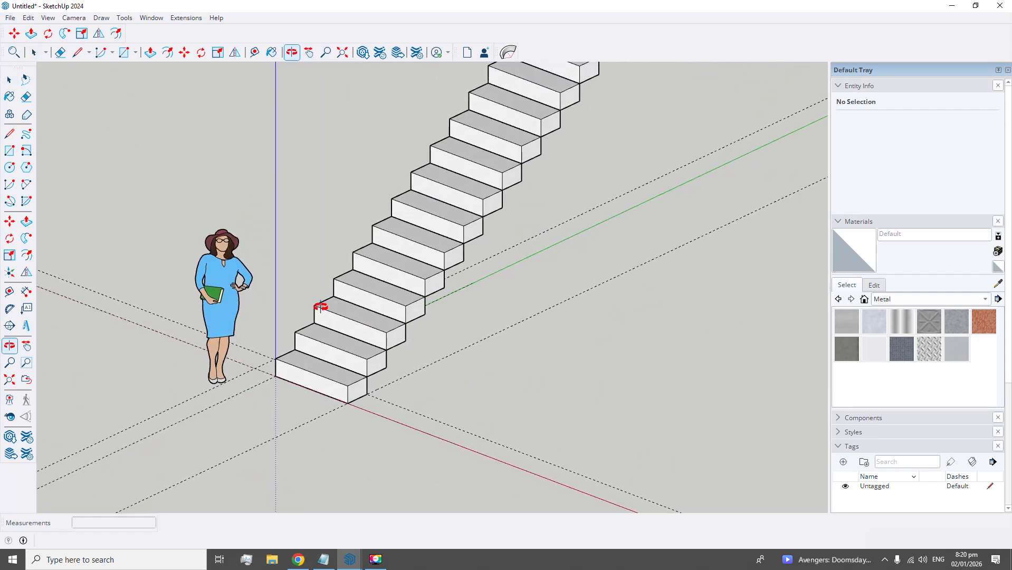
scroll(357, 401, "up", 3)
left_click(9, 79)
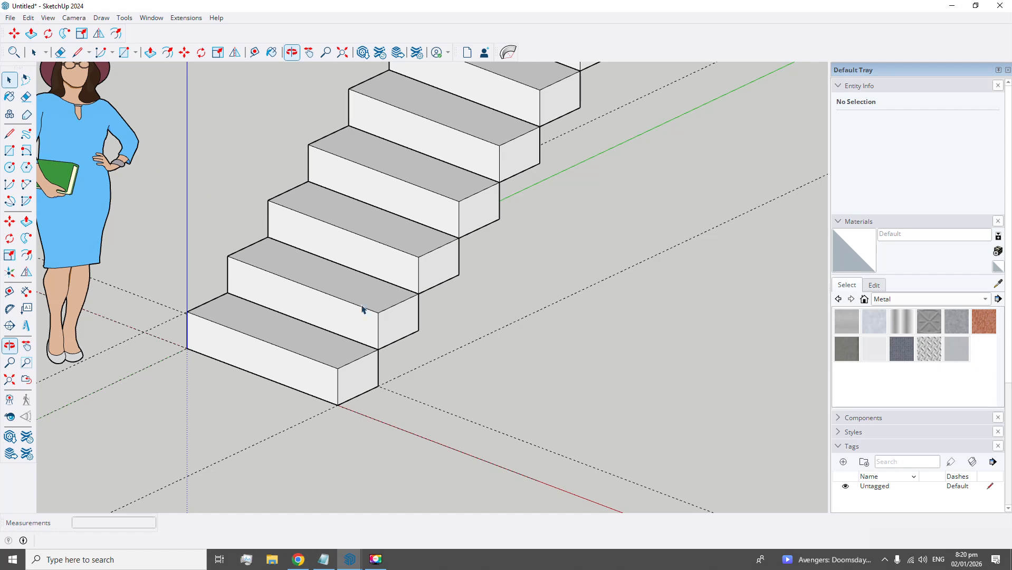
left_click(343, 380)
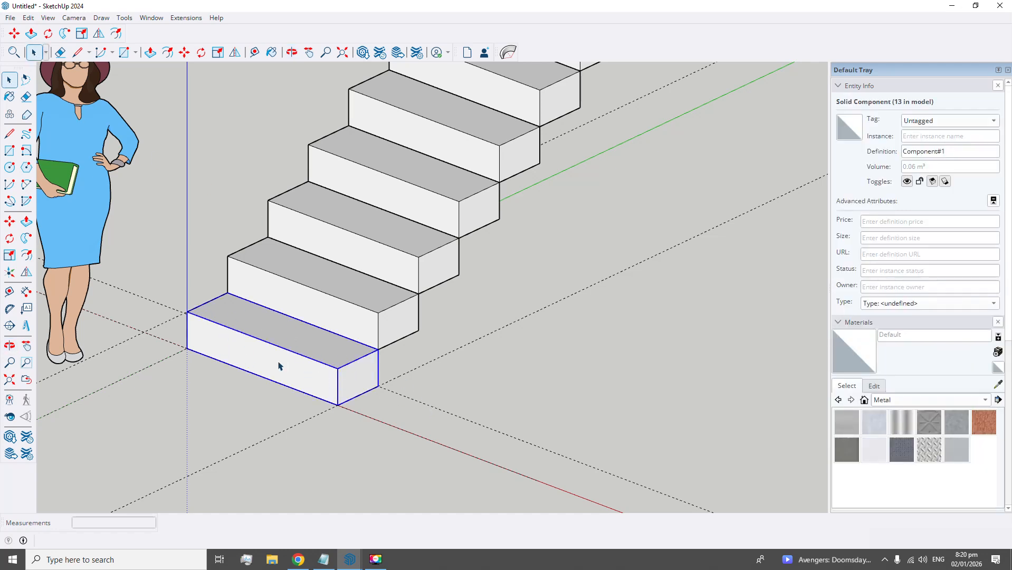
double_click(354, 382)
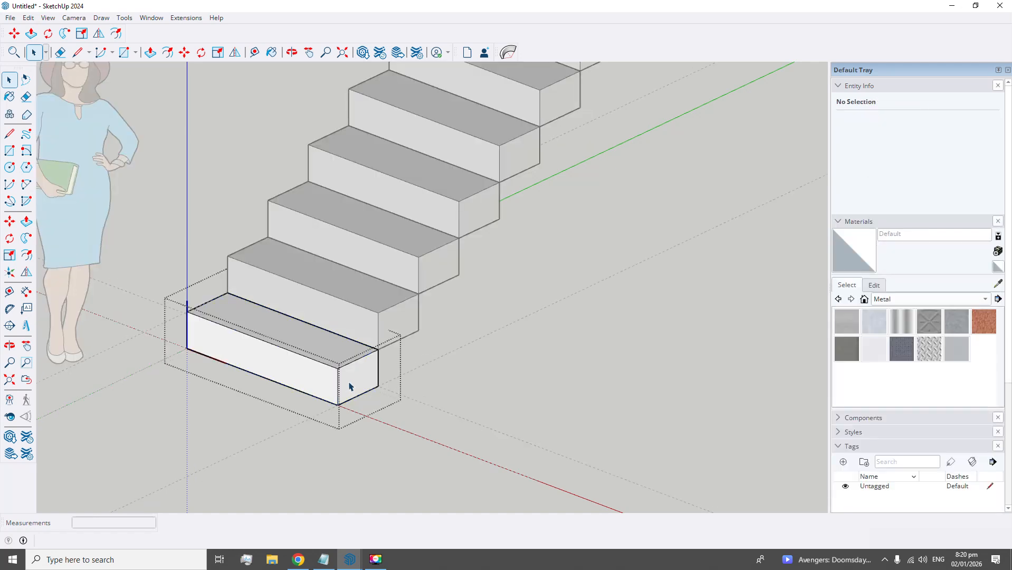
Step: Push/Pull the component's end face outward along the red axis to make all the steps wider
left_click(352, 385)
left_click(313, 364)
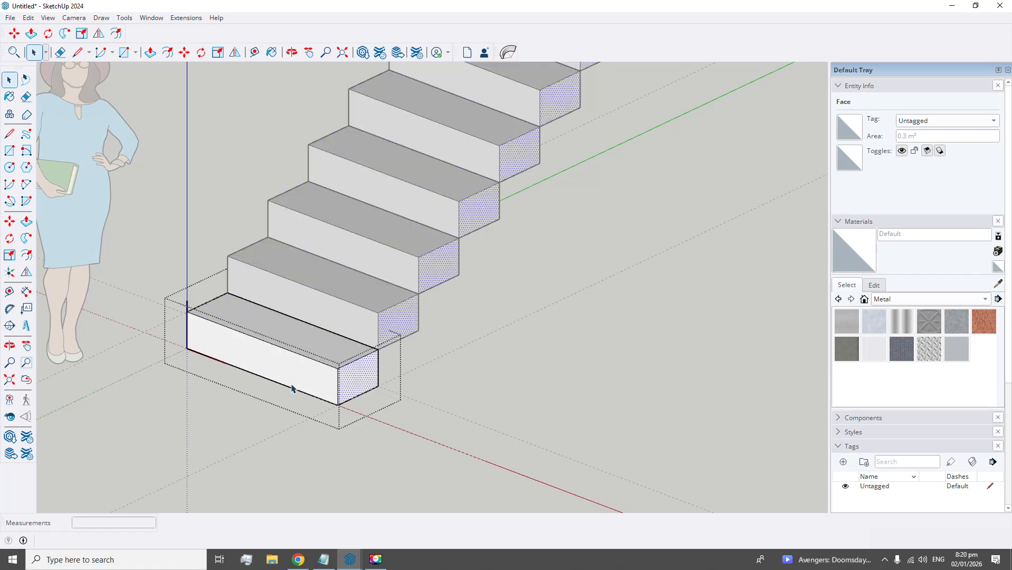
left_click(362, 380)
left_click(27, 222)
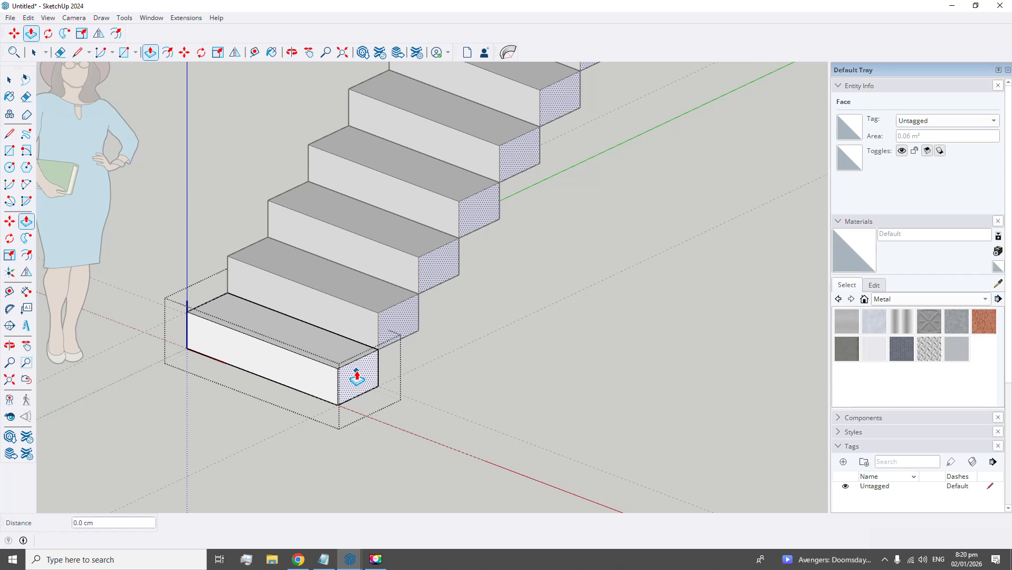
left_click_drag(357, 376, 435, 405)
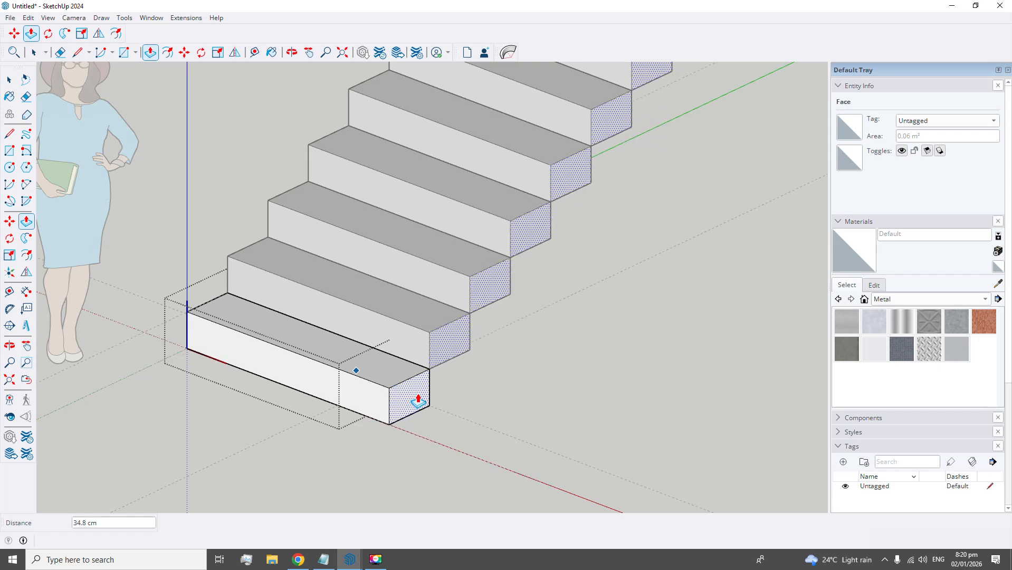
left_click(429, 406)
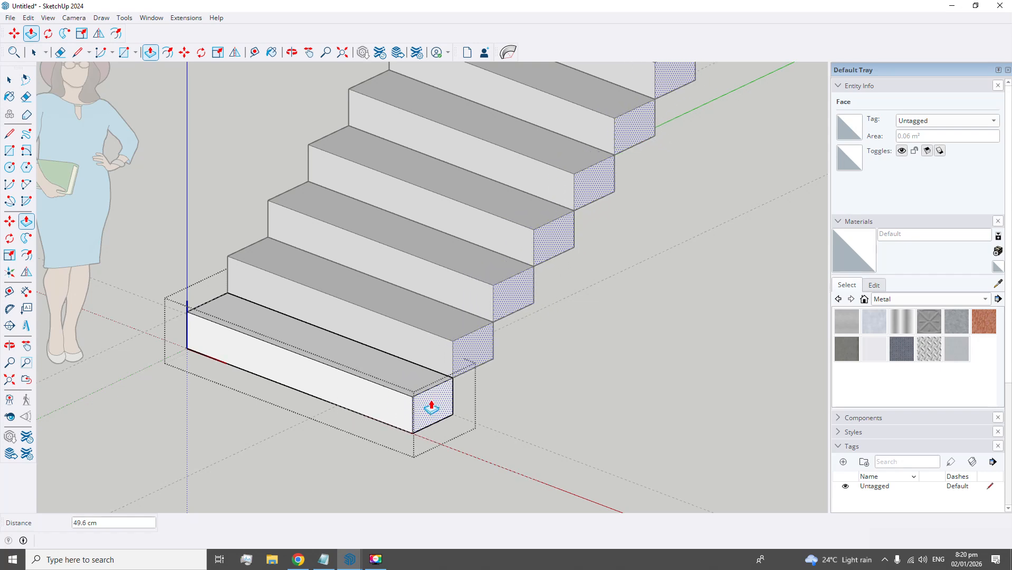
left_click(336, 383)
left_click(9, 80)
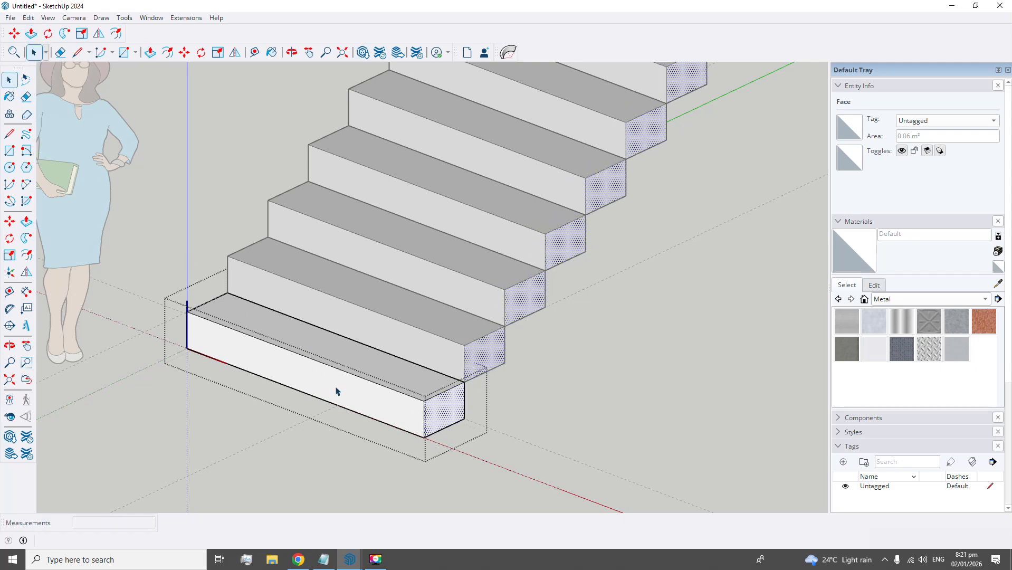
Step: Push/Pull the component's front riser face outward about 22 cm to deepen every step, and close the component
left_click(26, 221)
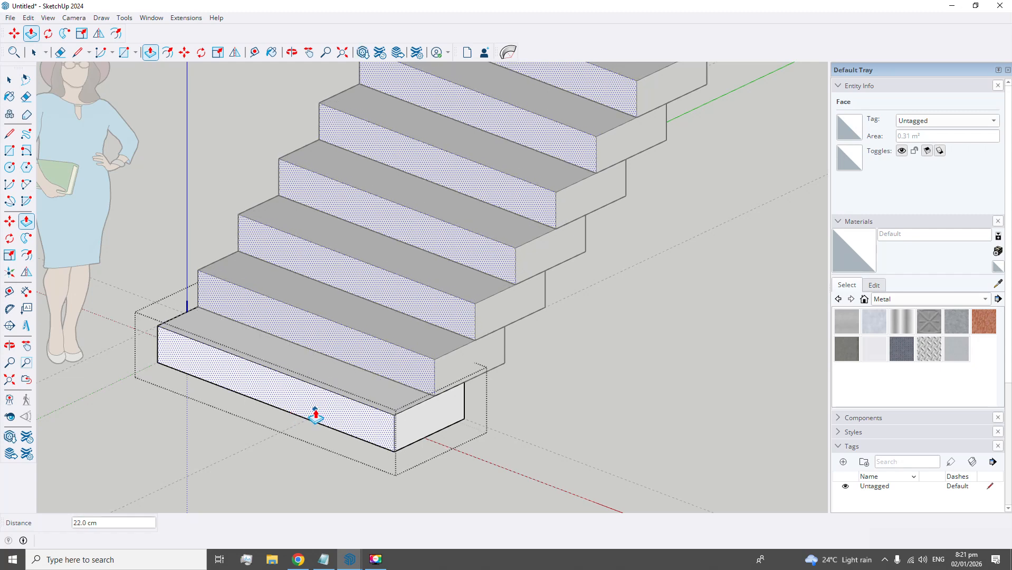
left_click(9, 81)
left_click(650, 364)
scroll(659, 359, "down", 5)
scroll(770, 183, "up", 3)
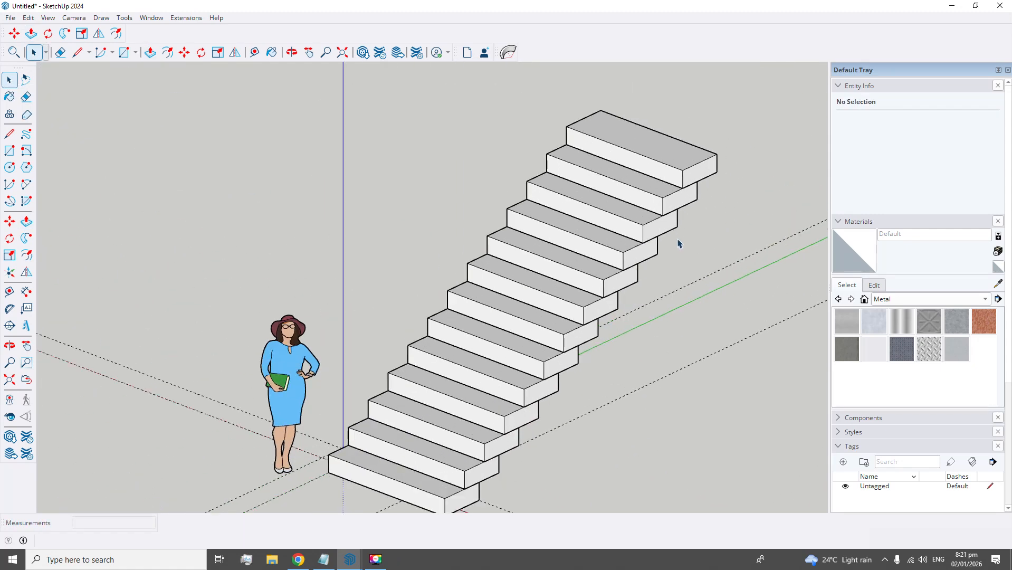
scroll(626, 390, "down", 1)
scroll(585, 460, "up", 1)
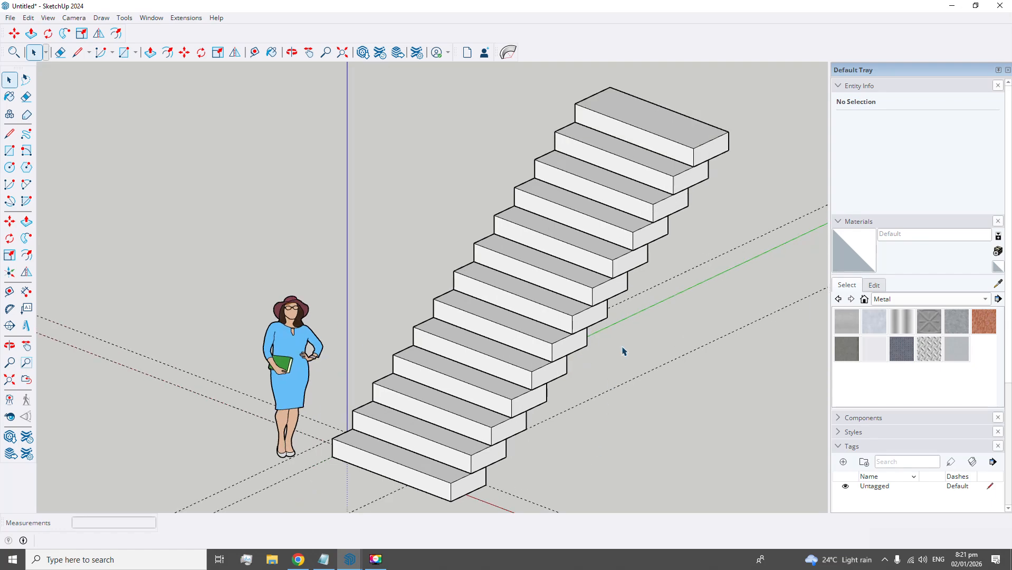
left_click(291, 52)
left_click_drag(296, 70, 548, 281)
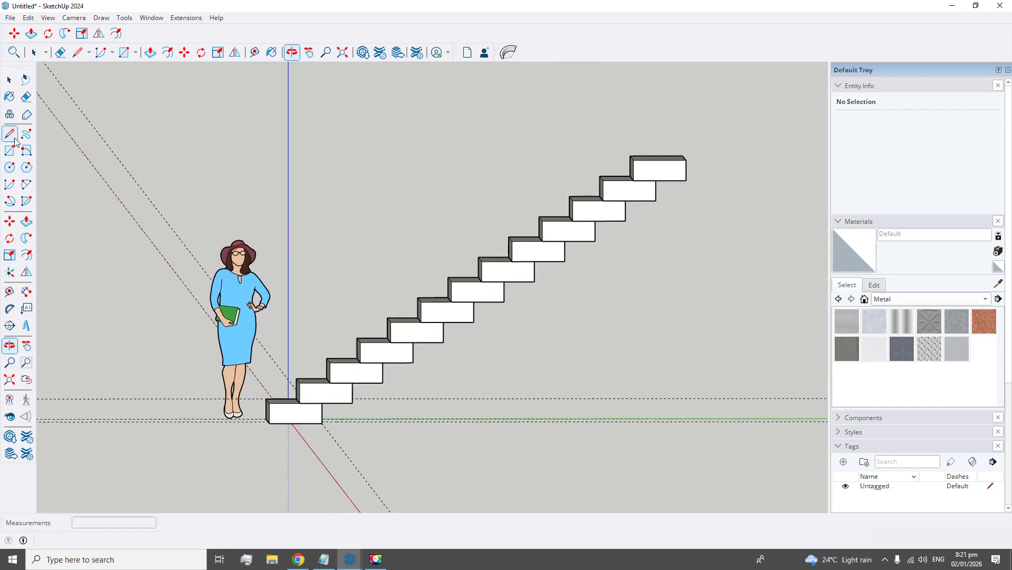
left_click(9, 80)
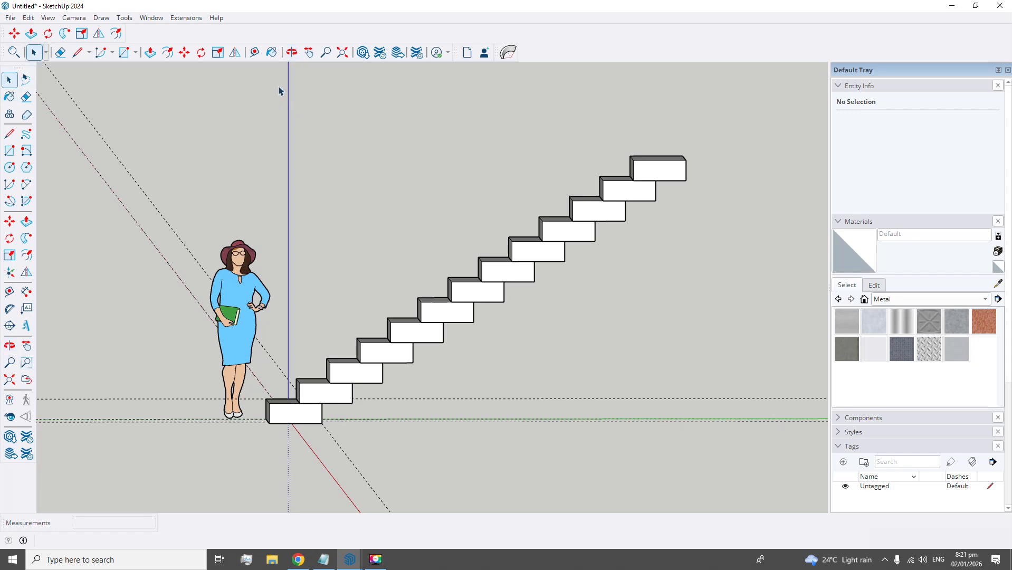
left_click_drag(276, 77, 705, 471)
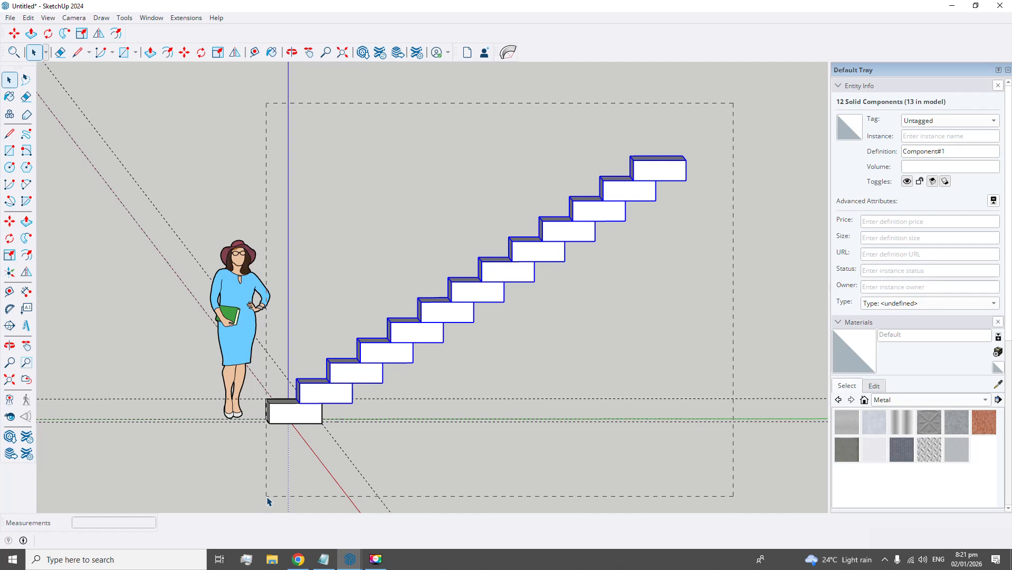
left_click_drag(269, 501, 269, 499)
left_click(59, 280)
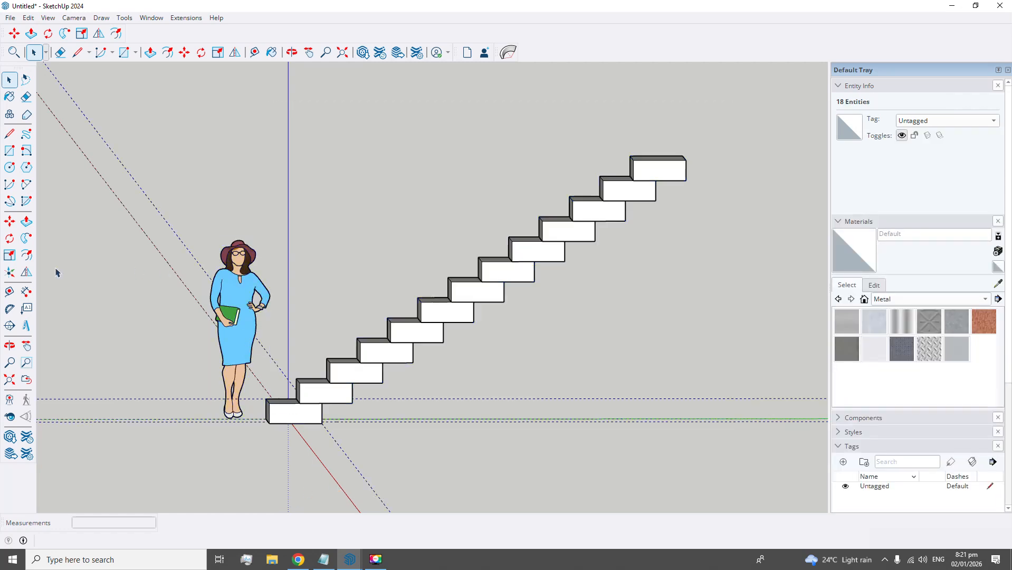
Step: Move the scale figure about 119 cm away from the stairs along the green axis
left_click(9, 223)
left_click(236, 359)
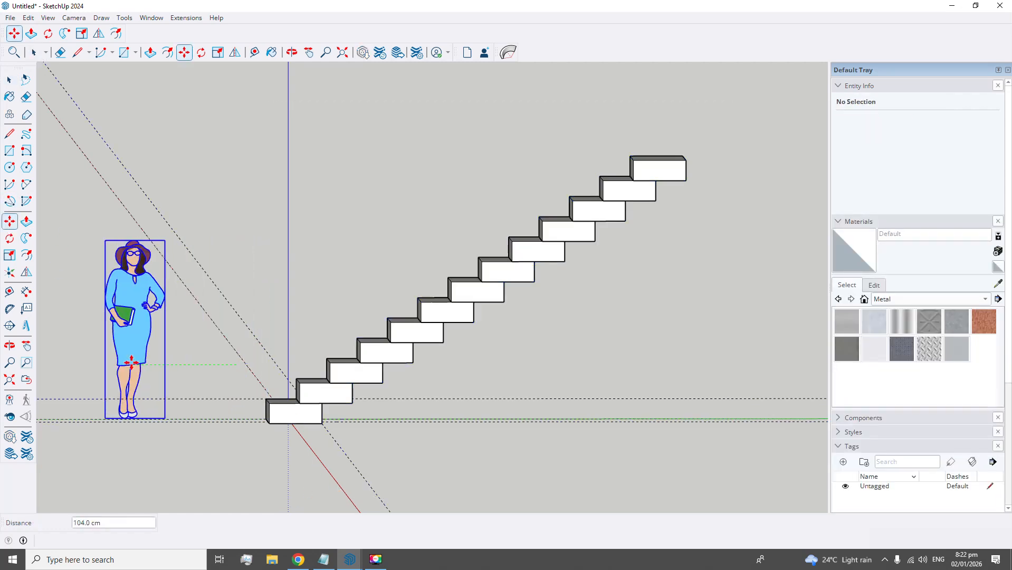
left_click(115, 368)
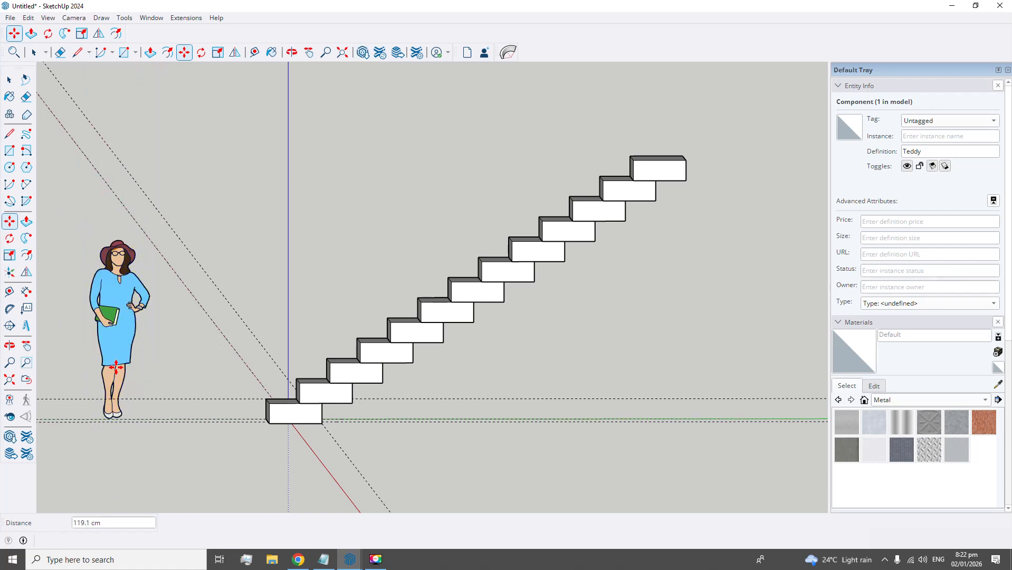
Step: Select all the step components of the flight and explode them into loose geometry
left_click(9, 80)
left_click_drag(235, 71, 760, 502)
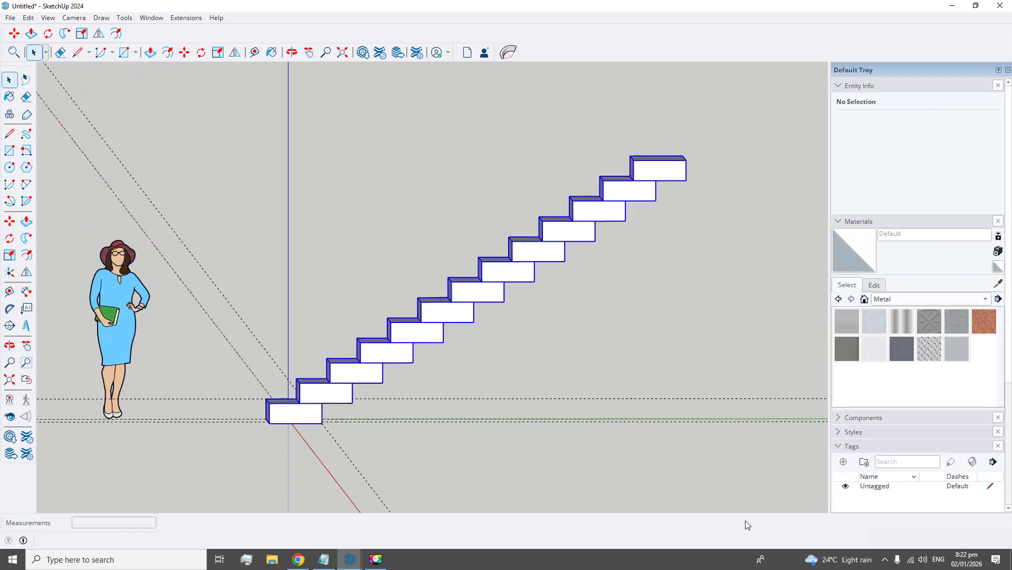
right_click(330, 395)
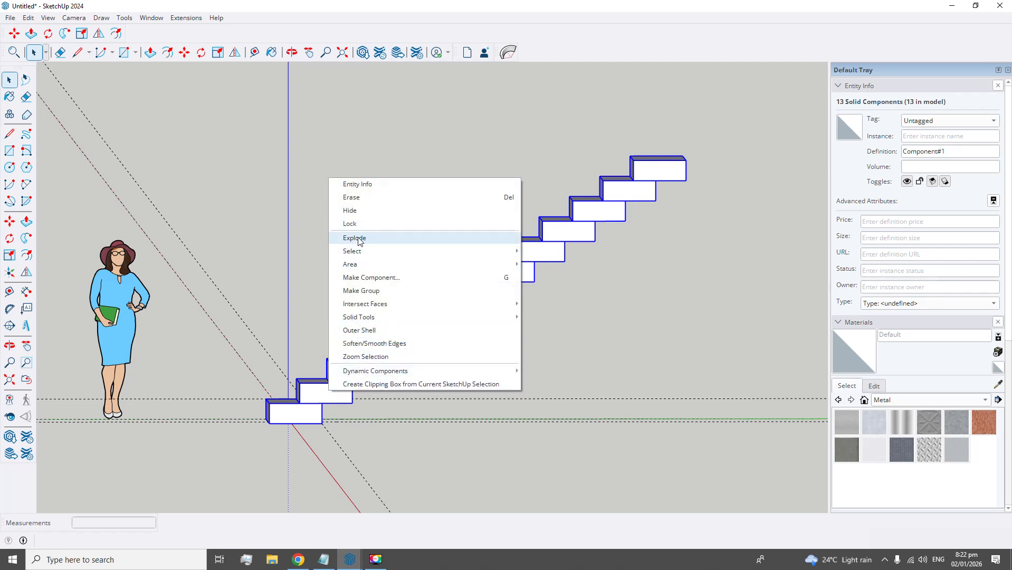
left_click(358, 239)
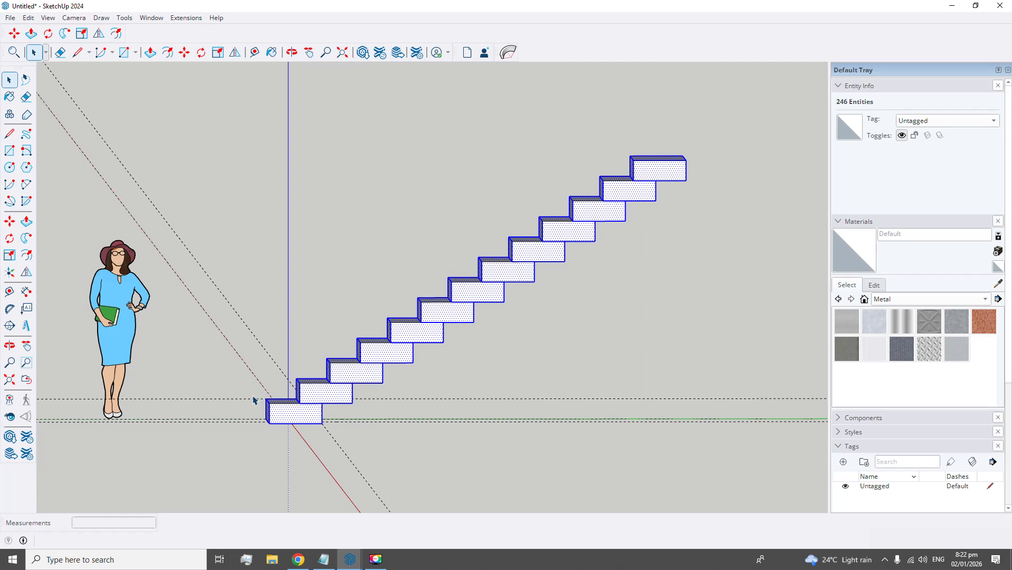
left_click(363, 436)
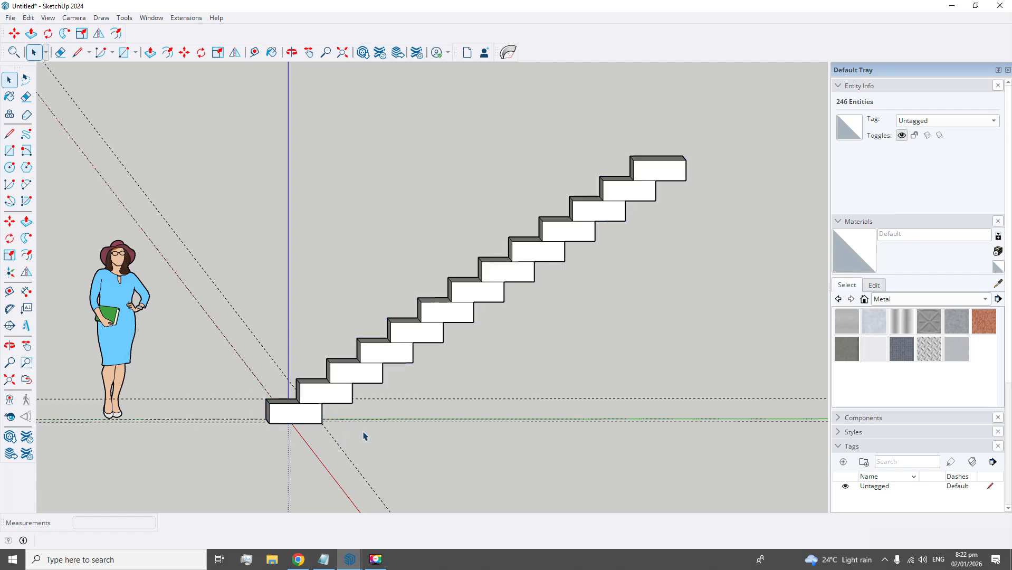
left_click(287, 412)
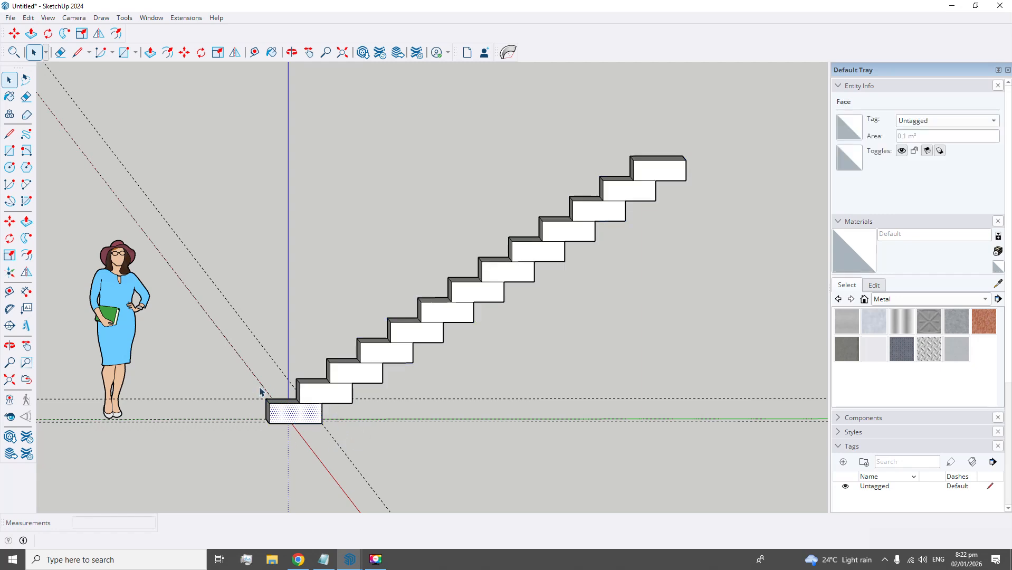
left_click(292, 53)
left_click_drag(185, 201, 324, 468)
left_click(26, 221)
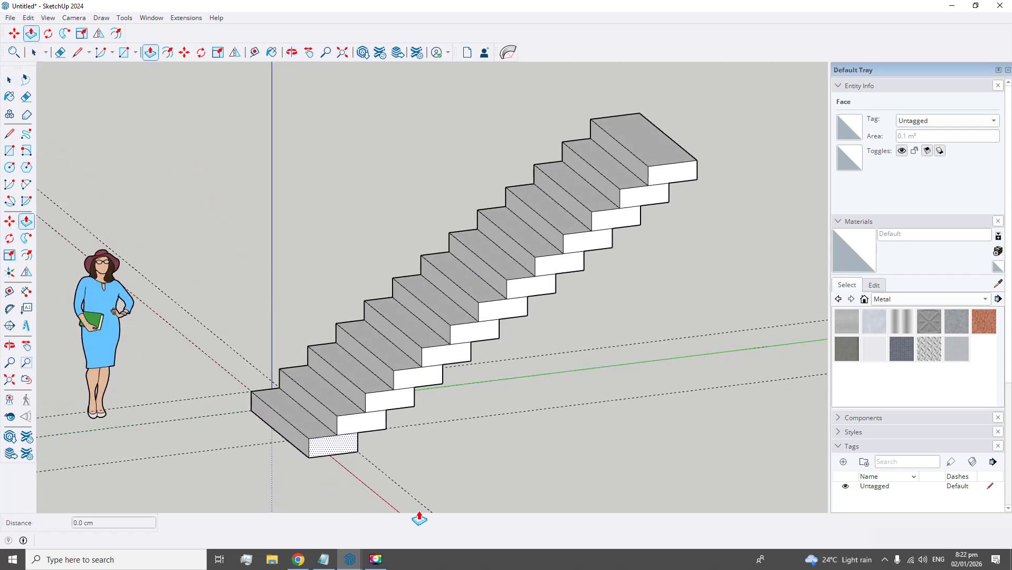
scroll(334, 449, "up", 5)
left_click(341, 463)
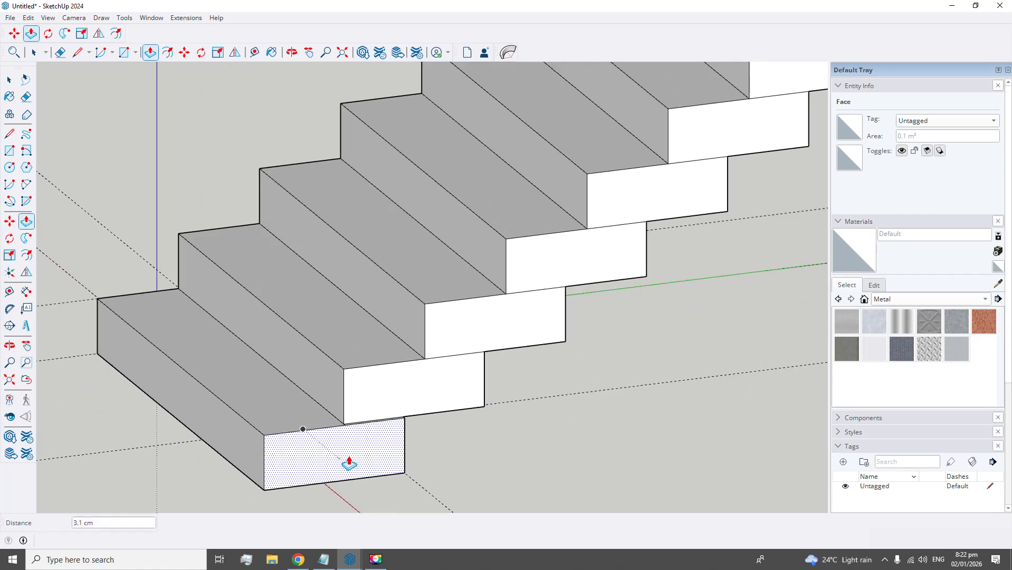
scroll(386, 490, "down", 2)
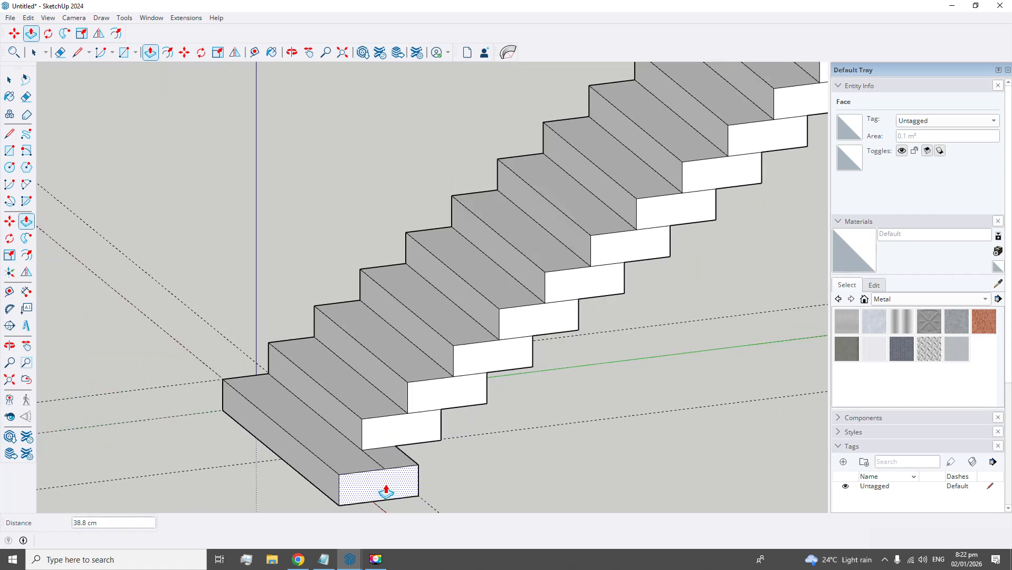
scroll(385, 490, "down", 2)
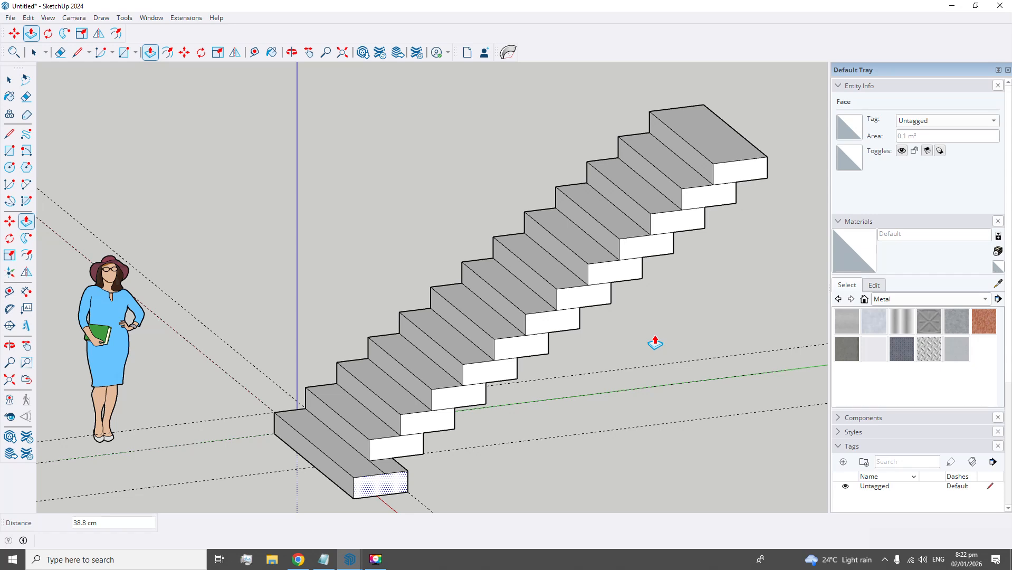
key("Escape")
Step: Draw a line along the stair's side from the top step's lower back corner to the bottom step's lower back corner
left_click(292, 52)
left_click_drag(628, 293, 758, 185)
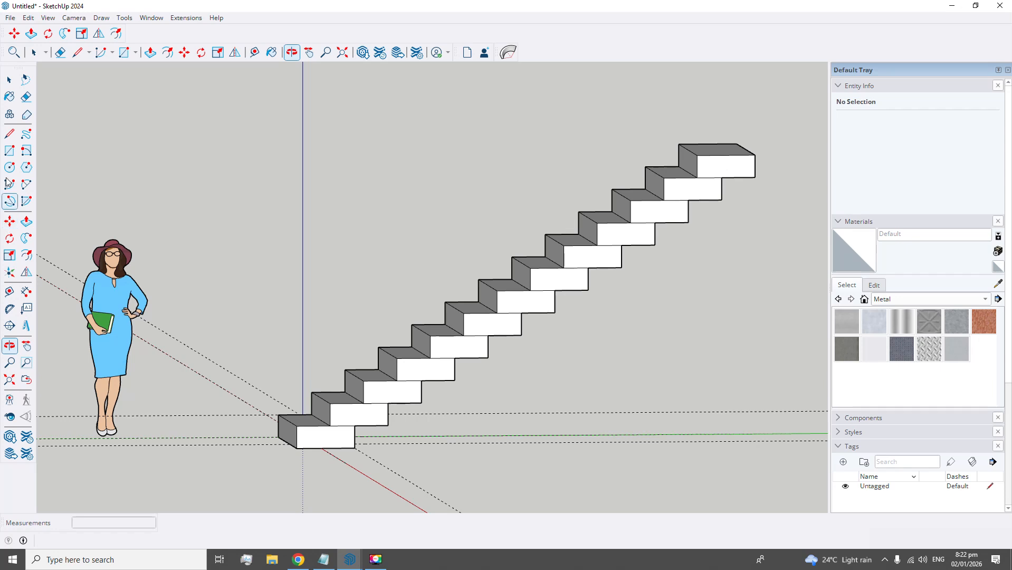
left_click(9, 134)
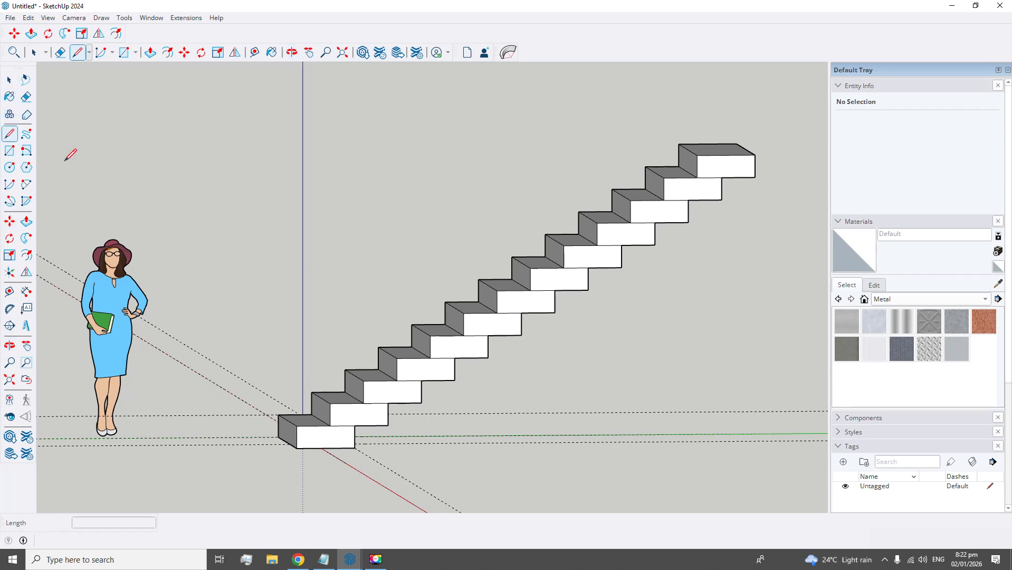
left_click(754, 177)
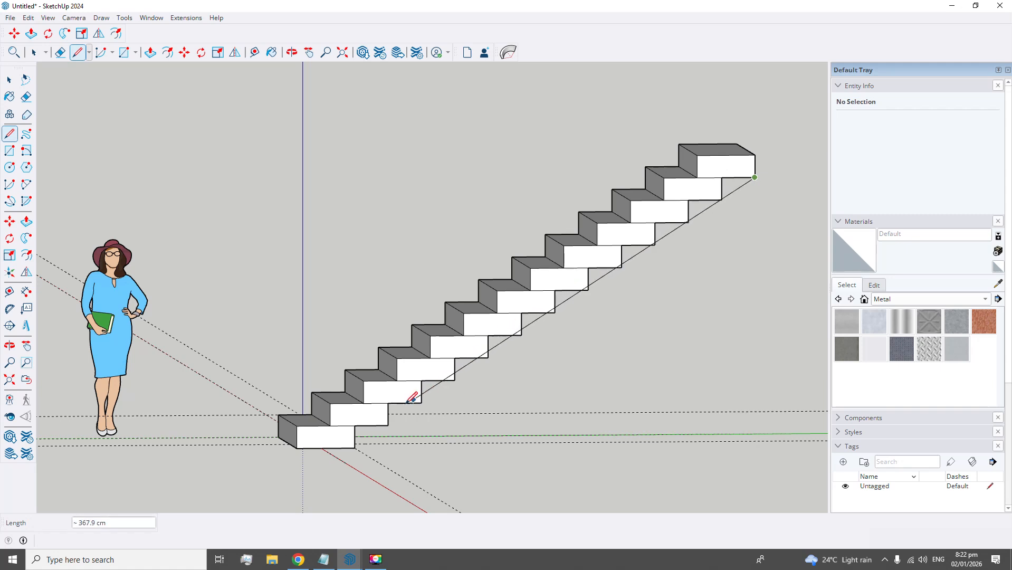
left_click(356, 448)
Step: Draw a line along the stair's opposite side from the top step's lower back corner to the bottom step's lower back corner
left_click(291, 52)
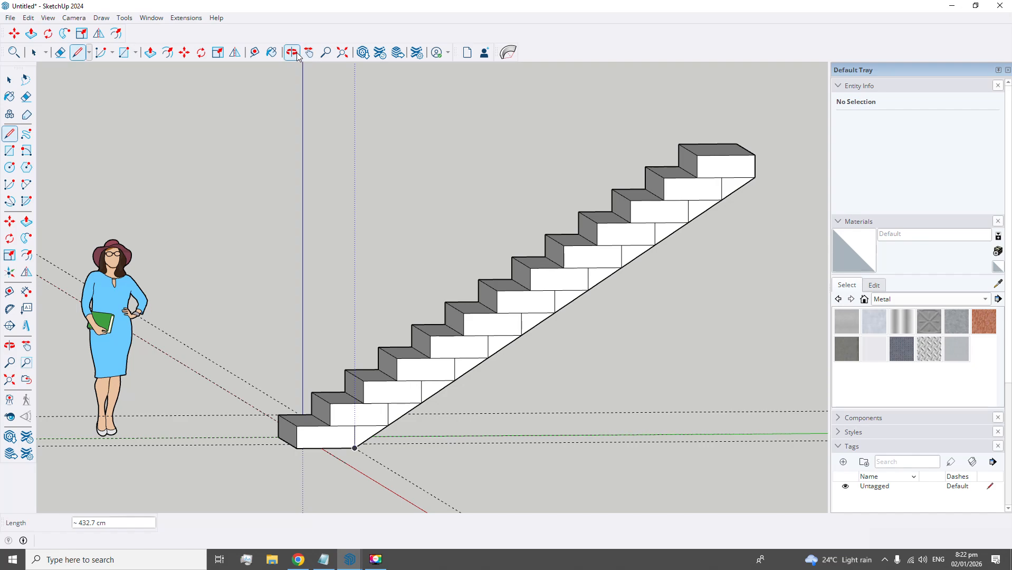
left_click_drag(268, 150, 652, 150)
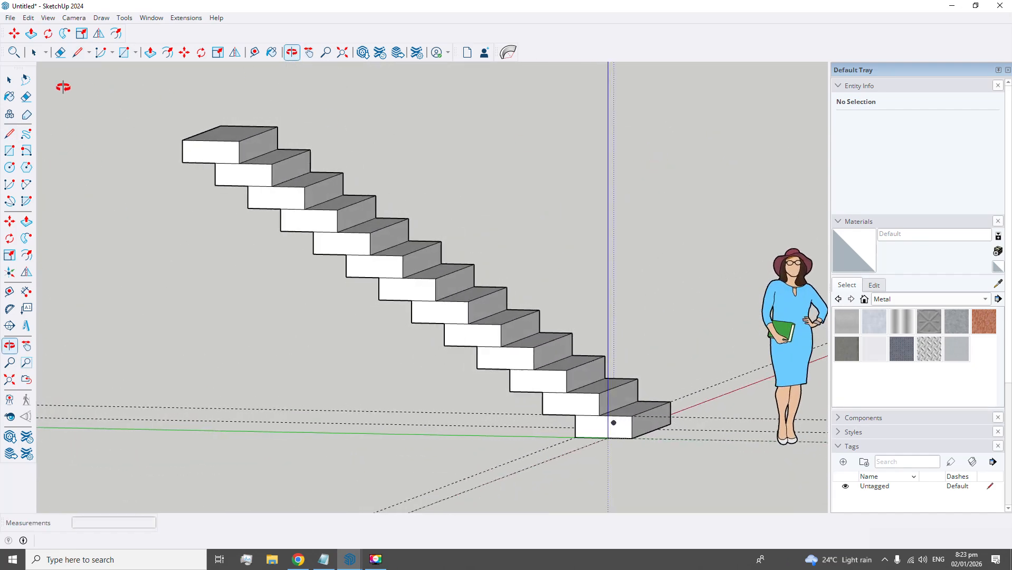
left_click(8, 82)
left_click(9, 134)
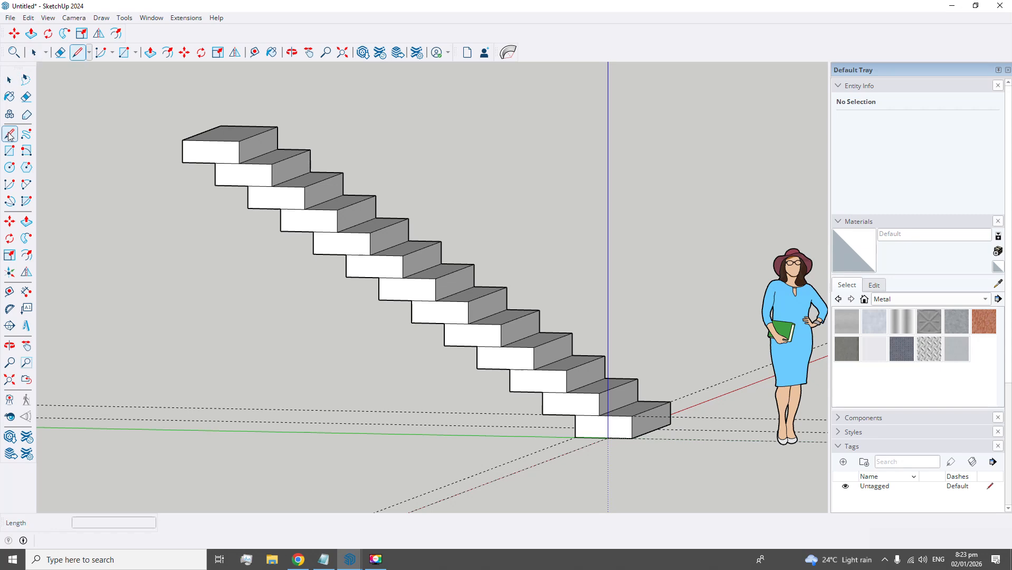
left_click(182, 163)
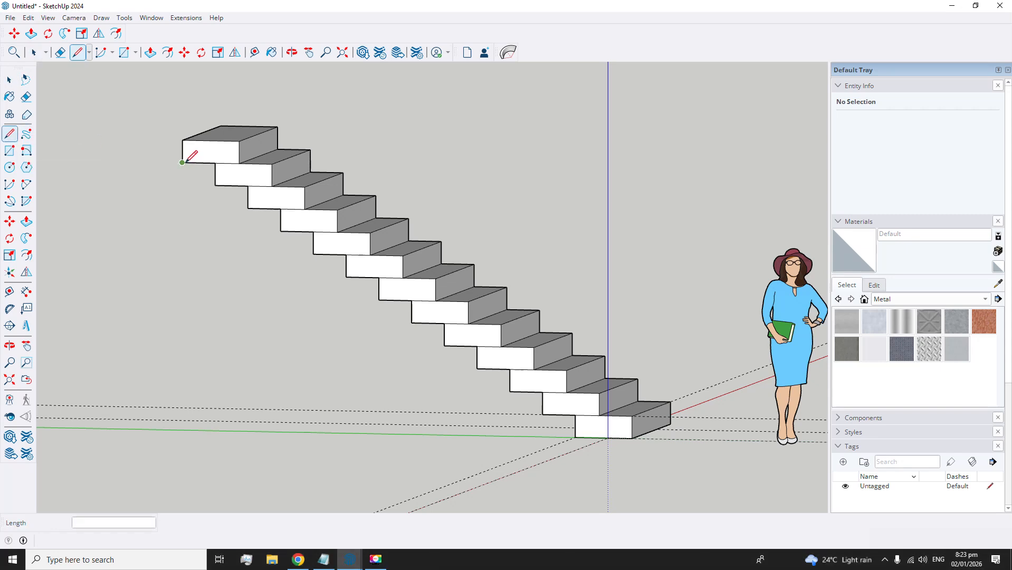
left_click(576, 437)
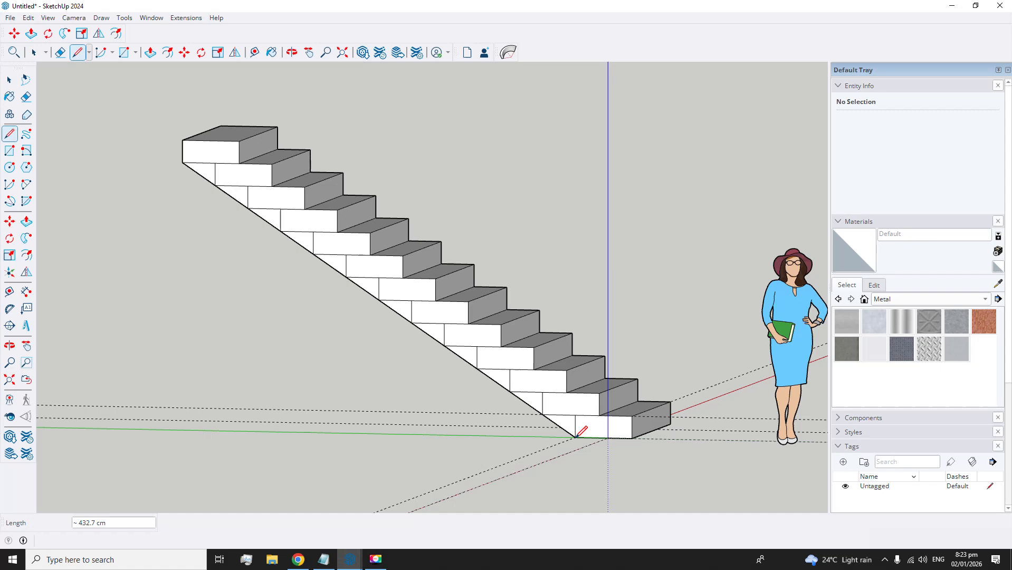
Step: Erase the step division edges on this side of the stair so that it forms one continuous face
left_click(293, 55)
left_click_drag(266, 265, 321, 203)
mouse_move(452, 149)
left_mouse_down()
mouse_move(382, 183)
mouse_move(383, 160)
mouse_move(393, 168)
left_mouse_up()
left_click(26, 97)
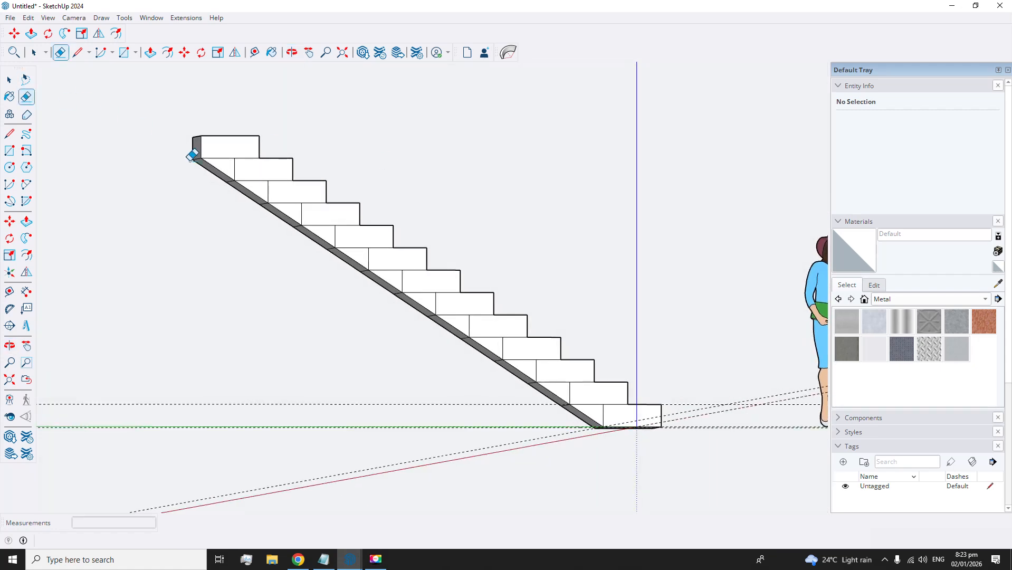
mouse_move(223, 157)
left_mouse_down()
mouse_move(249, 164)
mouse_move(262, 181)
mouse_move(272, 174)
mouse_move(283, 203)
mouse_move(308, 214)
mouse_move(309, 197)
mouse_move(324, 225)
mouse_move(349, 221)
mouse_move(359, 245)
mouse_move(401, 274)
mouse_move(447, 286)
mouse_move(494, 331)
mouse_move(513, 333)
mouse_move(524, 352)
mouse_move(519, 329)
mouse_move(566, 373)
mouse_move(586, 375)
mouse_move(594, 402)
mouse_move(617, 404)
left_mouse_up()
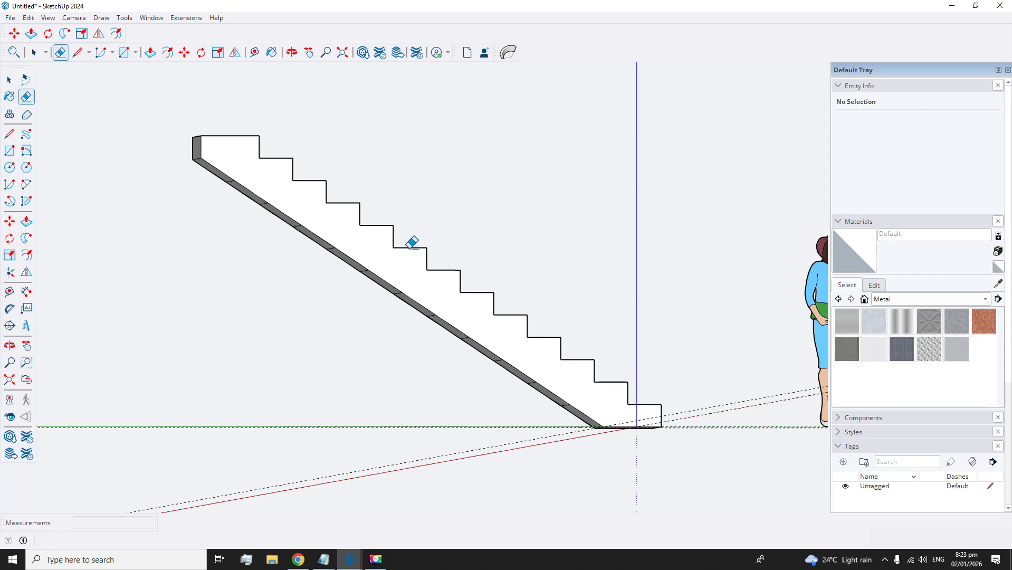
Step: Erase the cross edges on the stair's sloped underside to leave a single smooth soffit face
left_click(292, 52)
left_click_drag(296, 188, 188, 132)
left_click(27, 96)
mouse_move(233, 170)
left_mouse_down()
mouse_move(264, 173)
mouse_move(564, 422)
left_mouse_up()
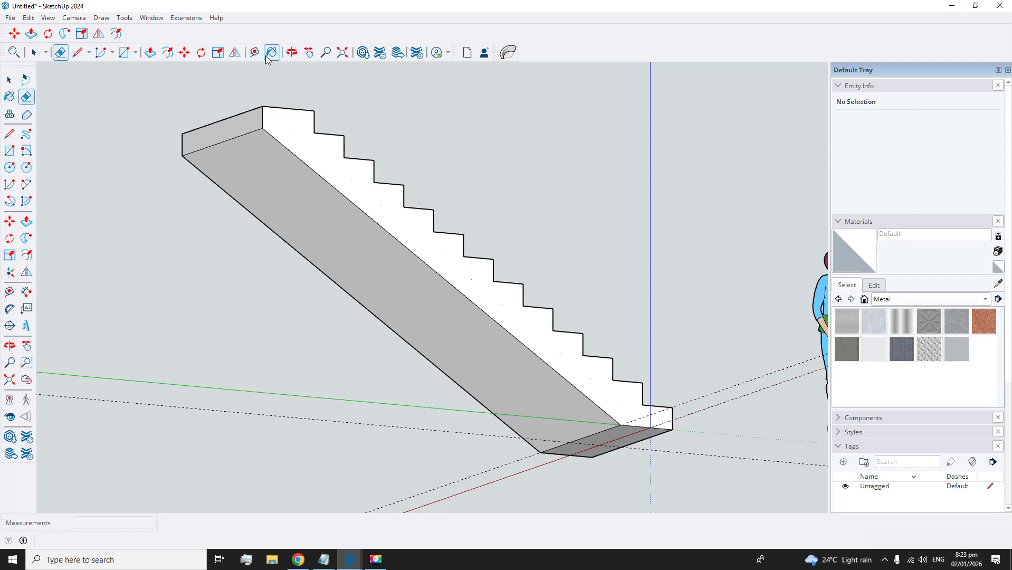
Step: Erase the remaining step division edges on the stair's other side face, from the top step to the bottom step
left_click(292, 52)
mouse_move(255, 198)
left_mouse_down()
mouse_move(601, 272)
mouse_move(446, 261)
mouse_move(651, 252)
left_mouse_up()
left_click(26, 97)
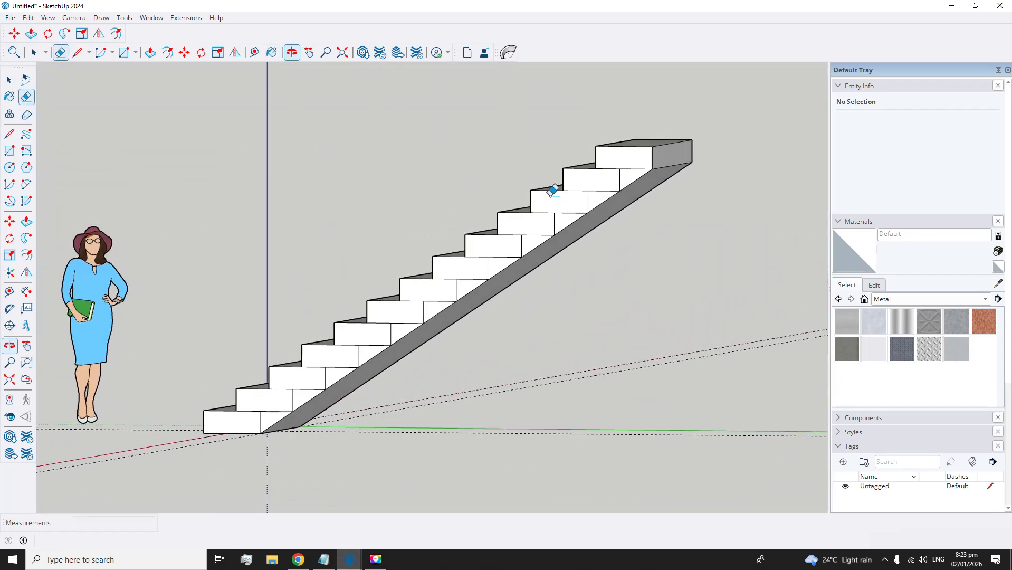
left_click(631, 165)
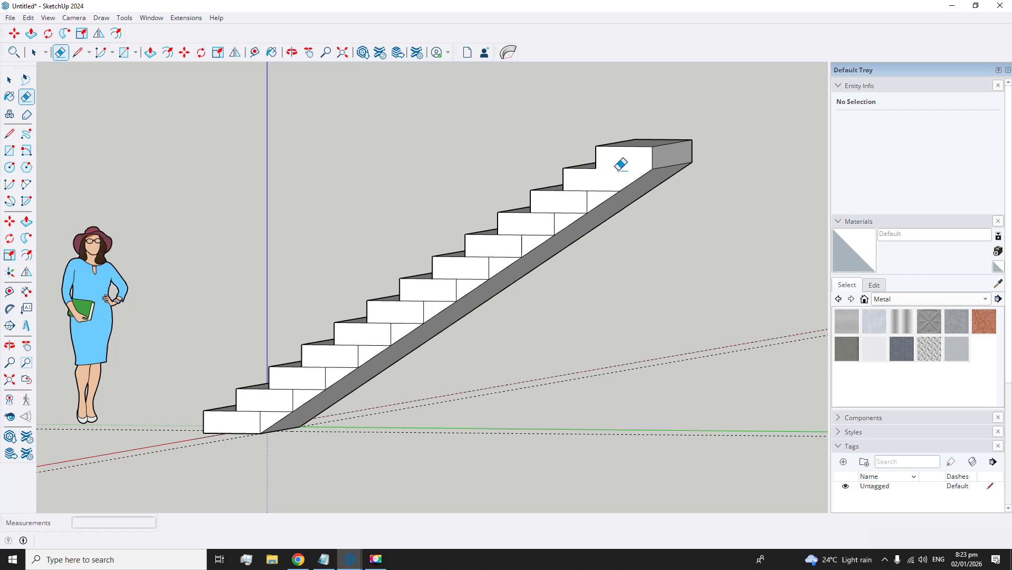
mouse_move(589, 200)
left_mouse_down()
mouse_move(549, 227)
mouse_move(601, 191)
left_mouse_up()
mouse_move(508, 234)
left_mouse_down()
mouse_move(531, 227)
mouse_move(481, 244)
mouse_move(507, 253)
left_mouse_up()
mouse_move(461, 283)
left_mouse_down()
mouse_move(448, 275)
mouse_move(384, 328)
mouse_move(382, 313)
mouse_move(312, 384)
mouse_move(289, 380)
mouse_move(271, 406)
mouse_move(254, 409)
left_mouse_up()
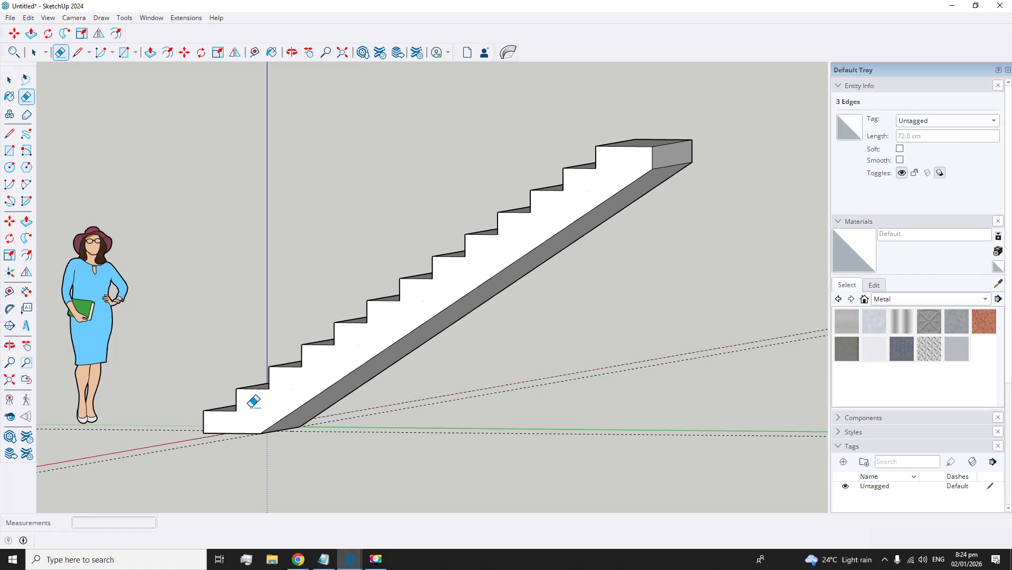
Step: Dimension the tread depths of the two lowest steps along the stair's side
left_click(292, 52)
left_click_drag(370, 219, 459, 249)
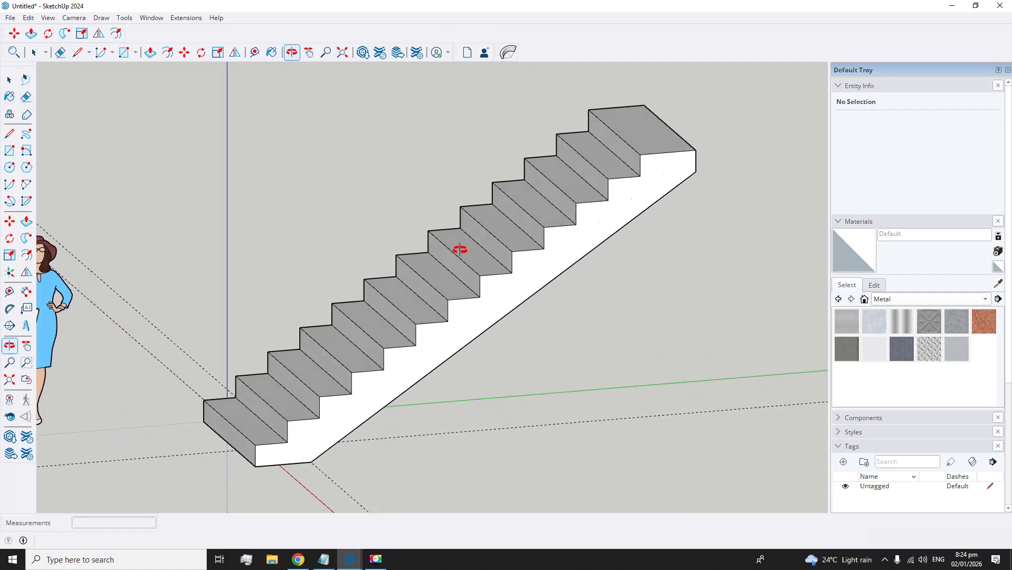
scroll(296, 499, "up", 3)
scroll(259, 386, "up", 3)
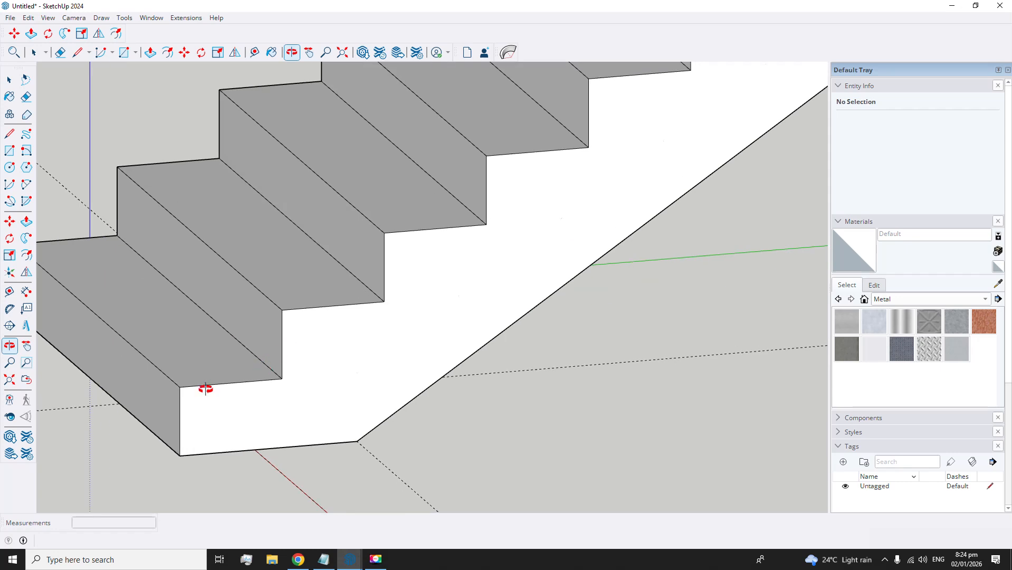
left_click_drag(136, 320, 148, 313)
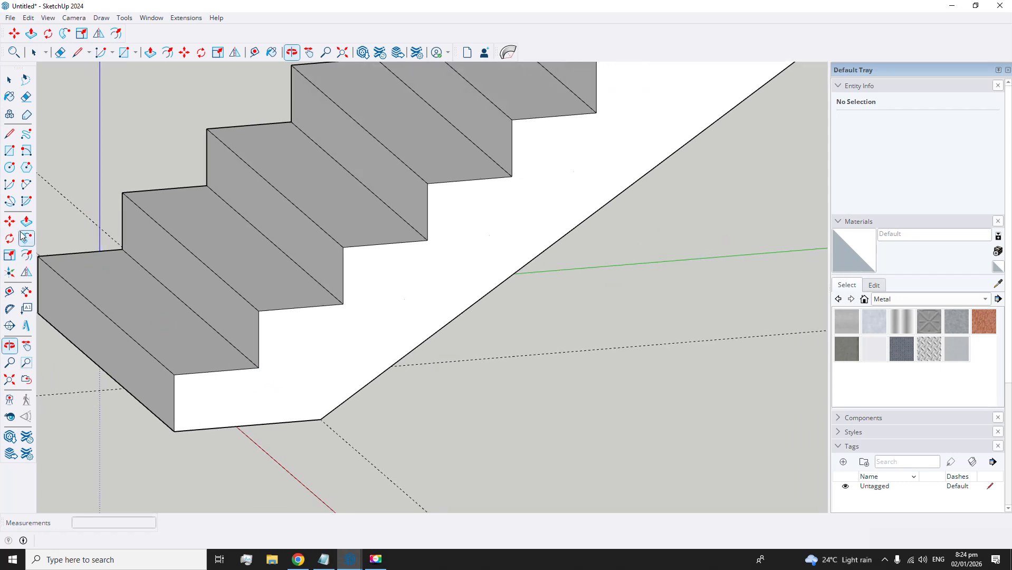
left_click(9, 291)
left_click(26, 292)
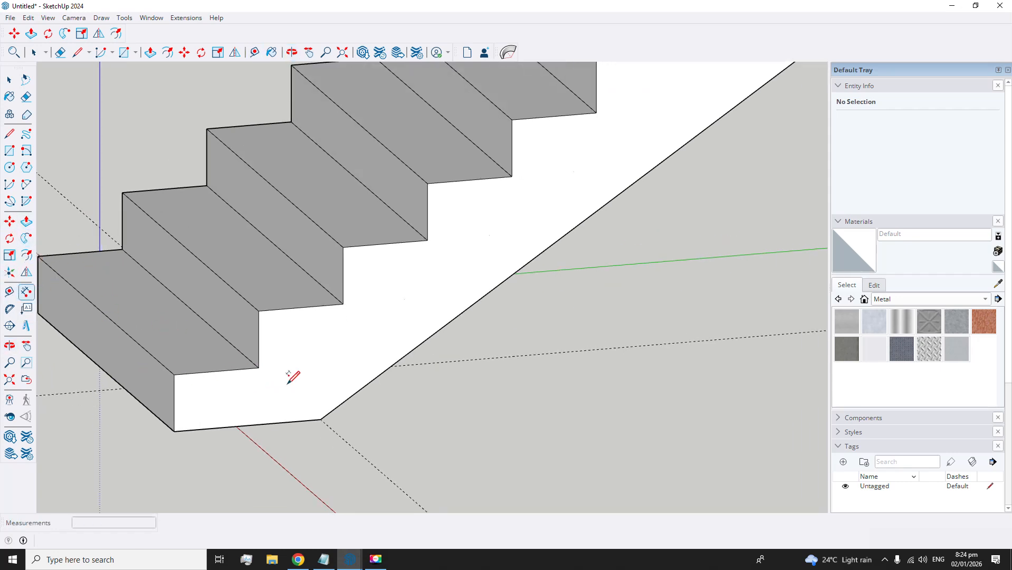
left_click(174, 374)
left_click(205, 390)
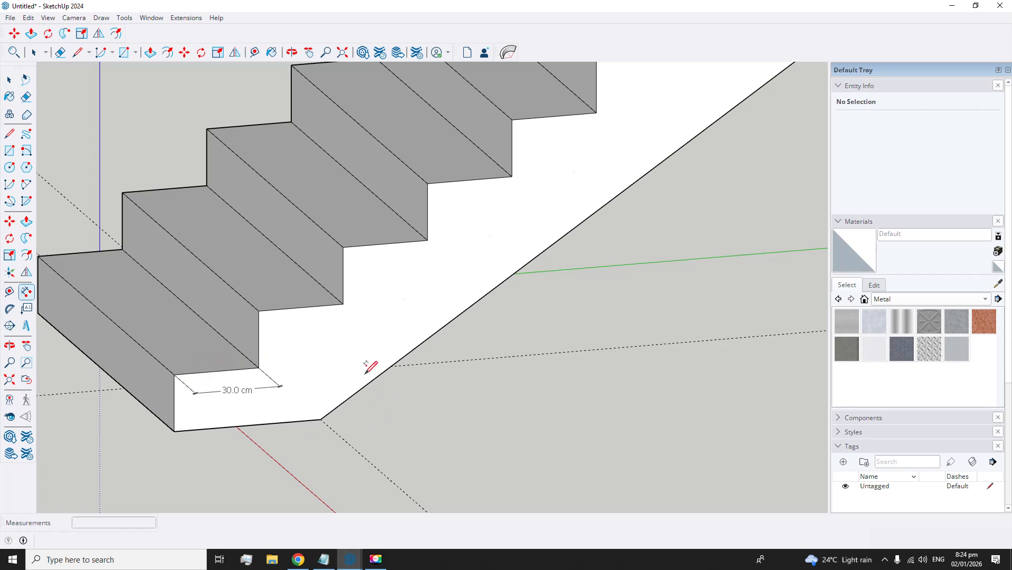
left_click(258, 310)
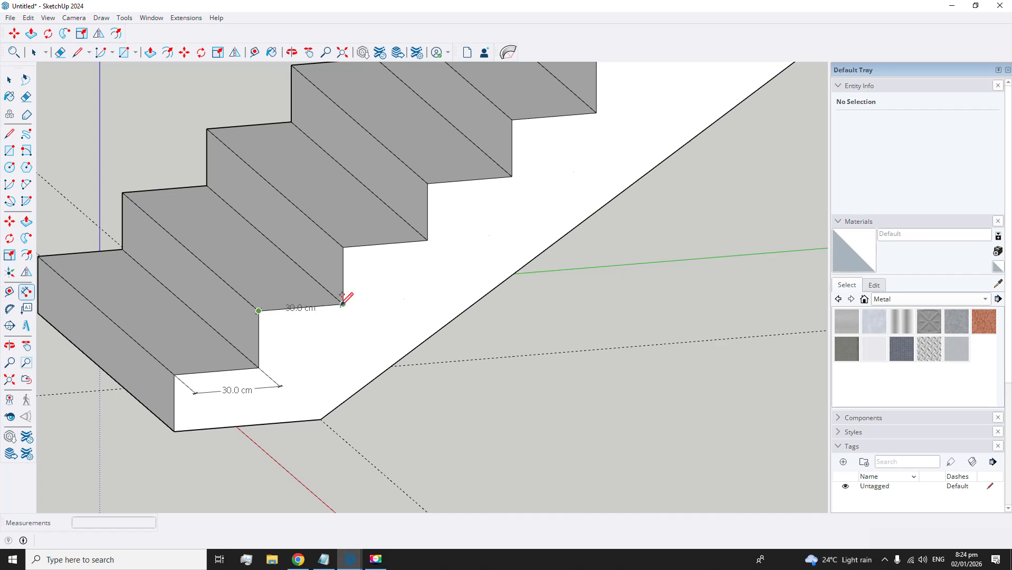
left_click(343, 304)
left_click(362, 319)
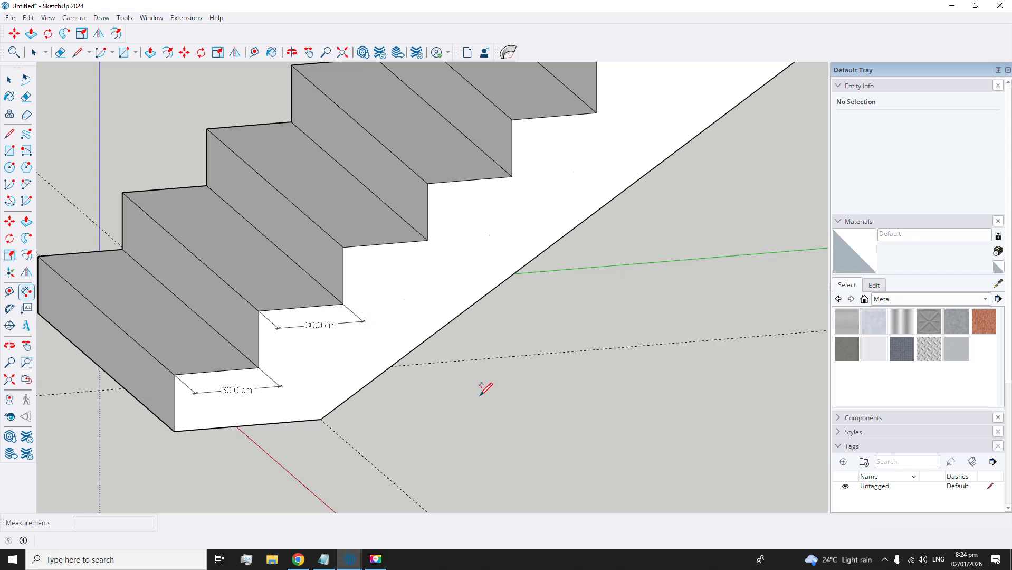
Step: Dimension the riser heights of the two lowest steps at their front corners
left_click(174, 375)
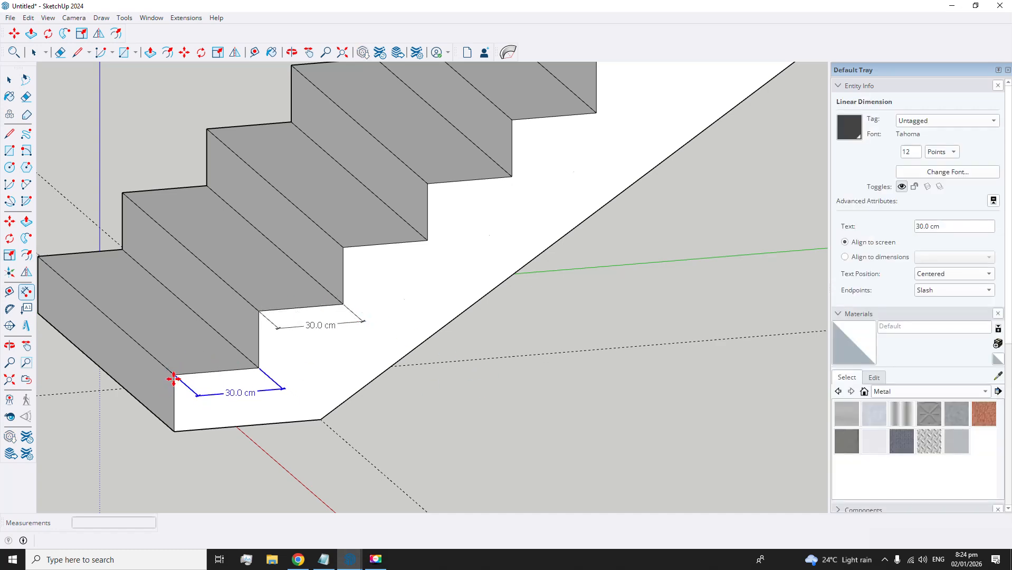
left_click(174, 431)
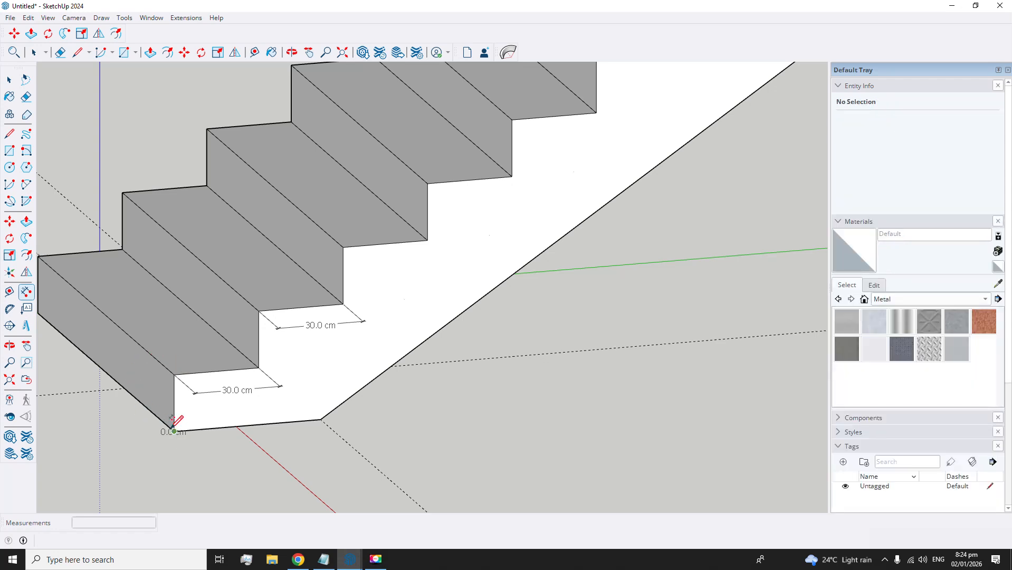
left_click(174, 374)
left_click(143, 375)
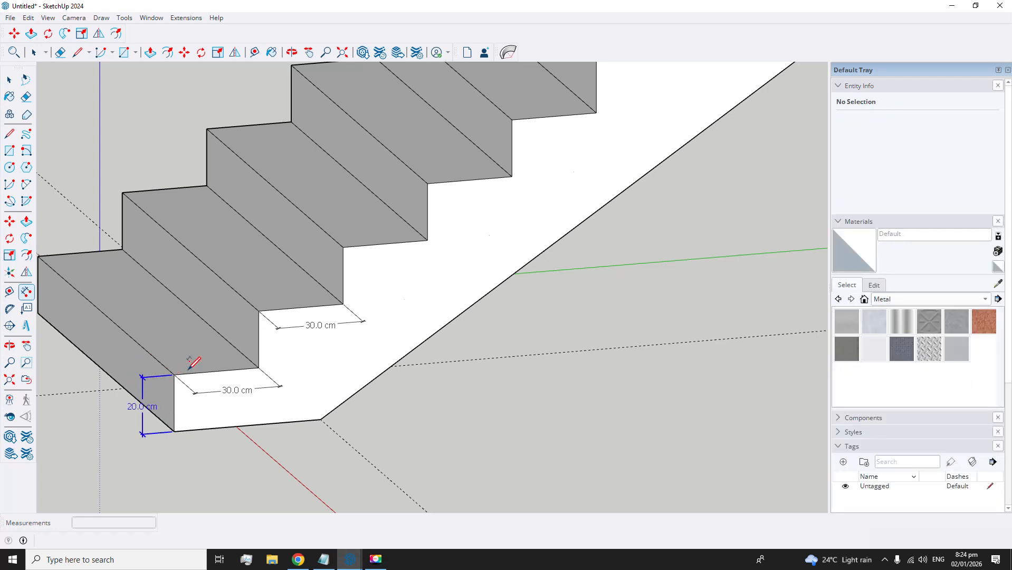
left_click(258, 368)
left_click(259, 310)
left_click(241, 306)
key("m")
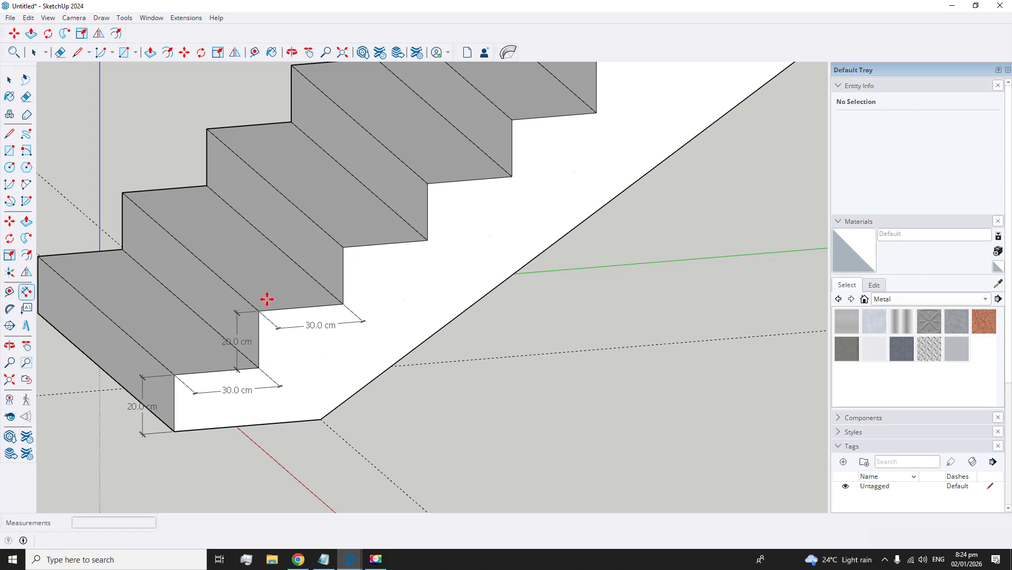
Step: Examine the whole dimensioned staircase beside the scale figure from several angles
left_click(294, 54)
scroll(316, 129, "down", 10)
left_click(309, 53)
left_click_drag(358, 100, 359, 279)
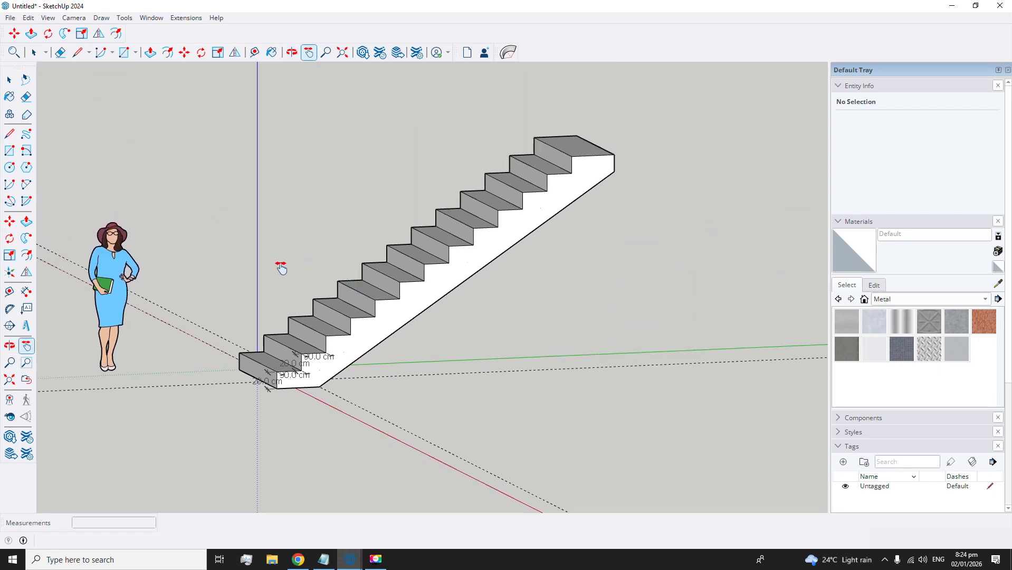
left_click(294, 54)
left_click_drag(364, 153, 250, 285)
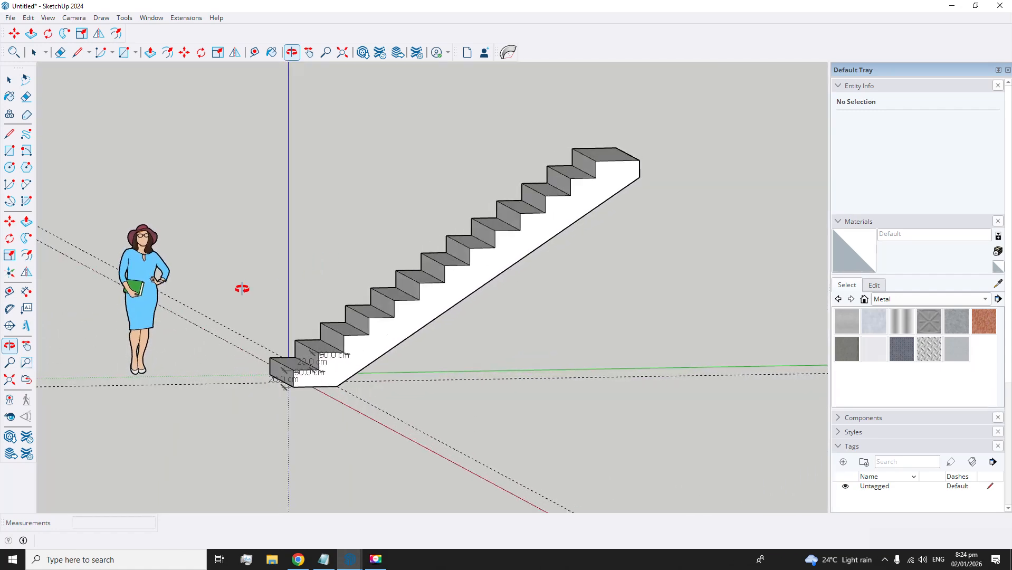
scroll(344, 308, "up", 3)
scroll(439, 200, "down", 3)
left_click_drag(583, 102, 526, 227)
mouse_move(408, 148)
left_mouse_down()
mouse_move(343, 104)
mouse_move(426, 147)
left_mouse_up()
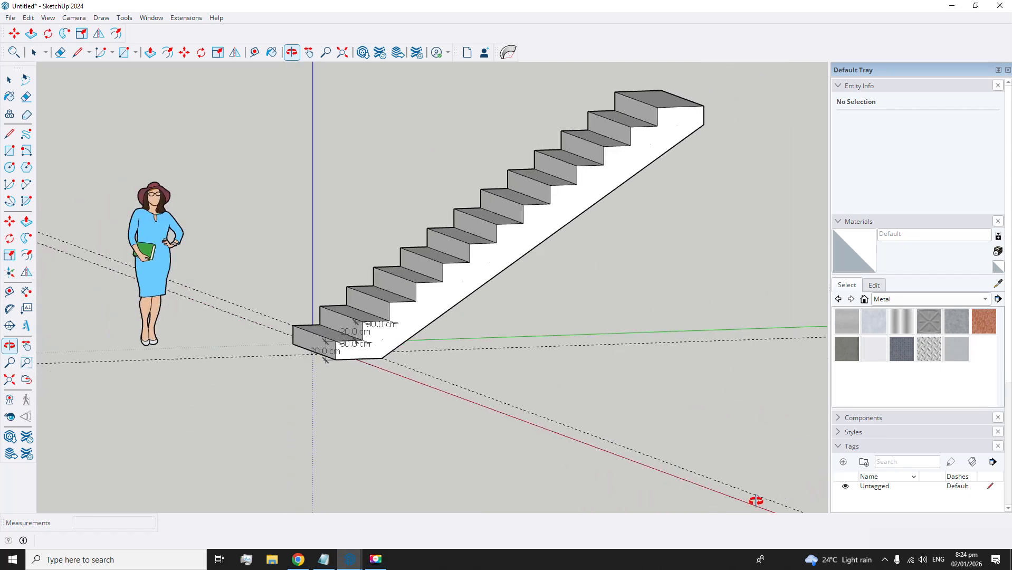